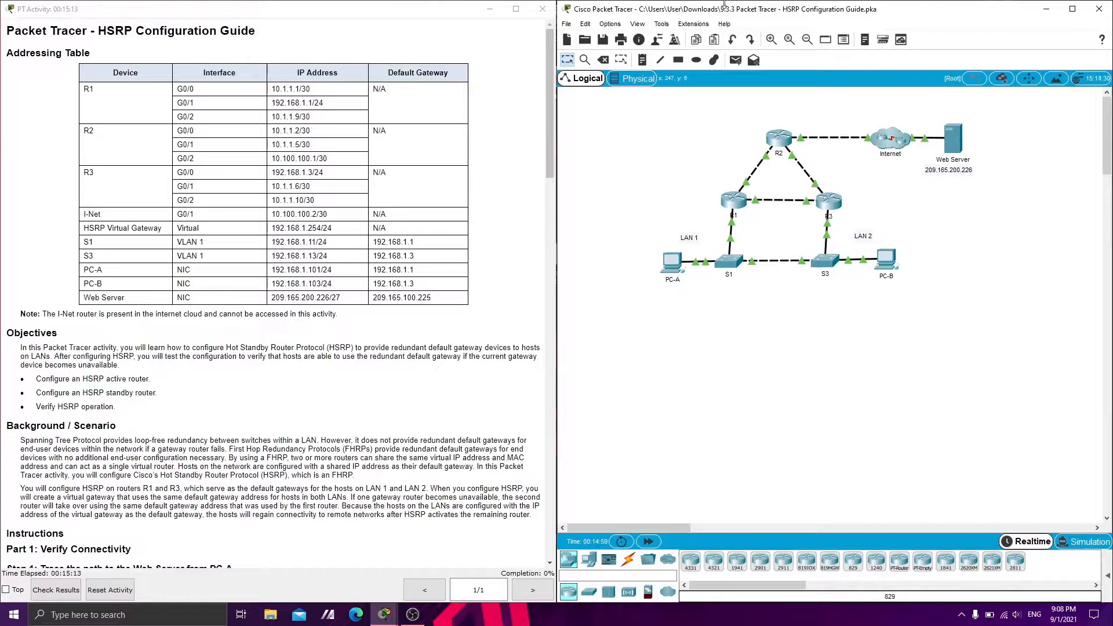
Read through the HSRP activity guide: the addressing table, objectives, scenario and the connectivity and HSRP configuration instructions
drag(725, 12, 718, 11)
scroll(72, 201, down, 3)
scroll(72, 200, up, 3)
click(85, 185)
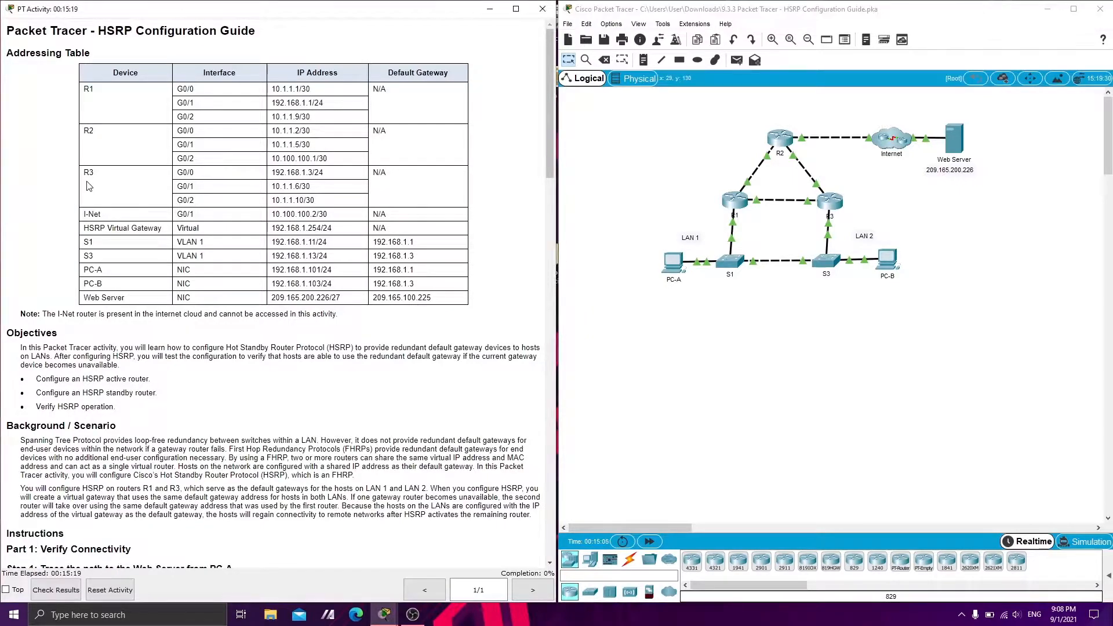
drag(14, 55, 456, 291)
click(97, 77)
click(456, 291)
scroll(24, 185, down, 5)
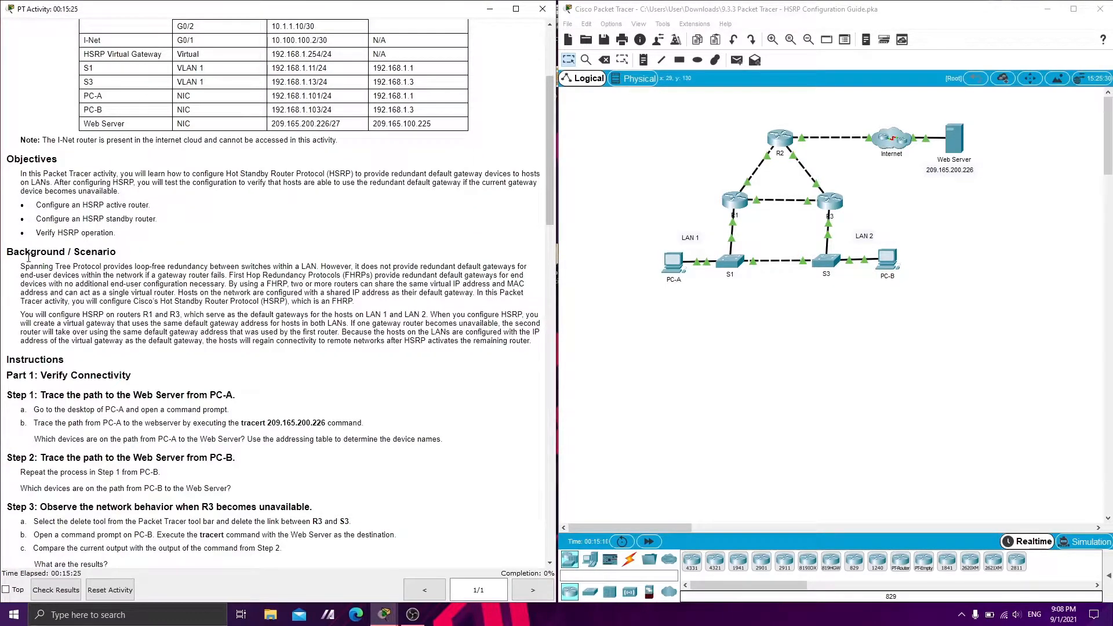
drag(14, 255, 118, 266)
click(97, 291)
drag(14, 180, 156, 275)
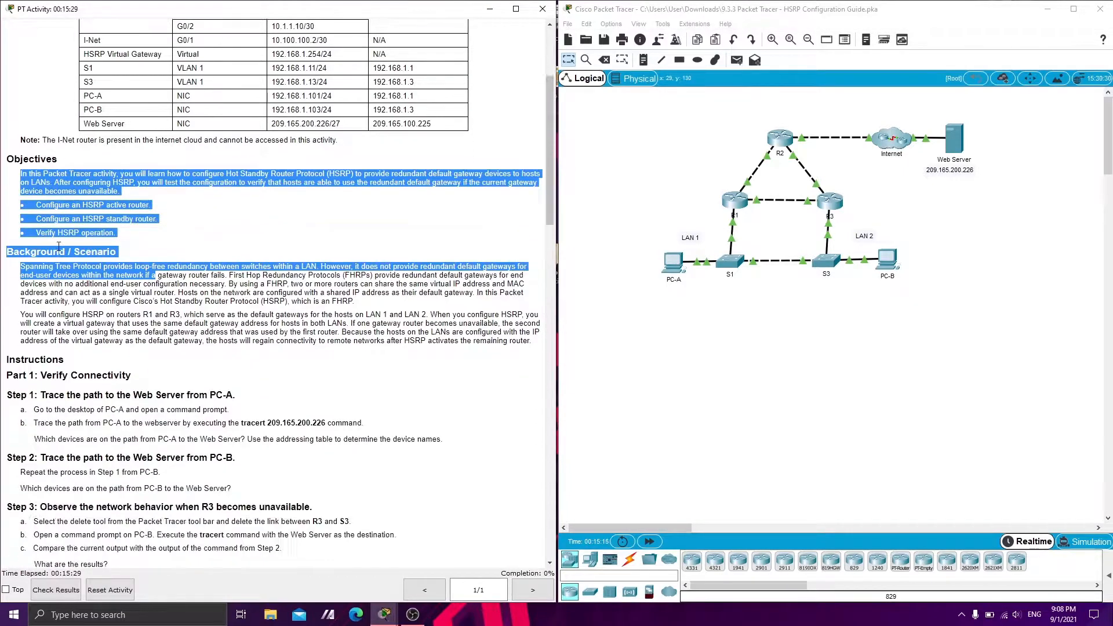
scroll(60, 251, down, 3)
scroll(105, 263, down, 2)
scroll(104, 234, up, 1)
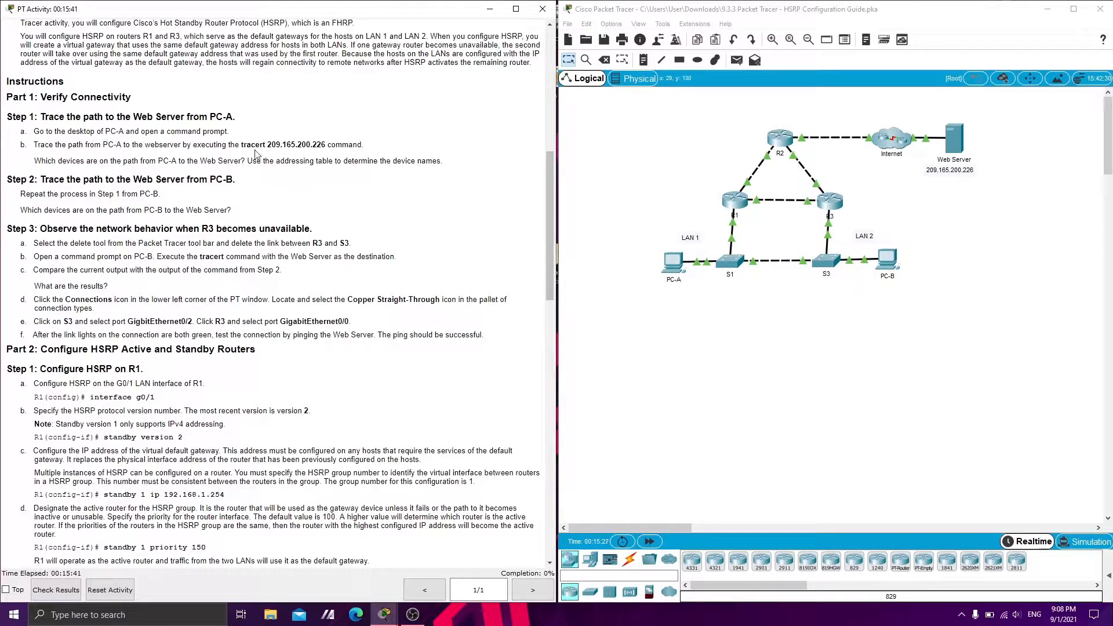
Open PC-A's command prompt and review the hops of its tracert 209.165.200.226 output against the instructions
click(672, 262)
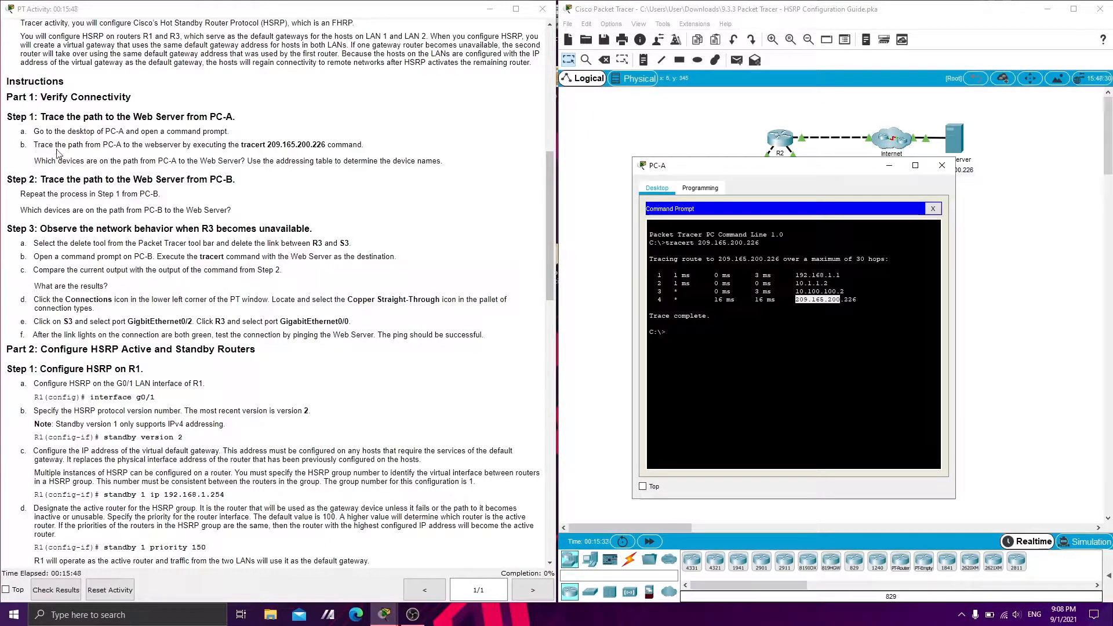
drag(239, 144, 317, 157)
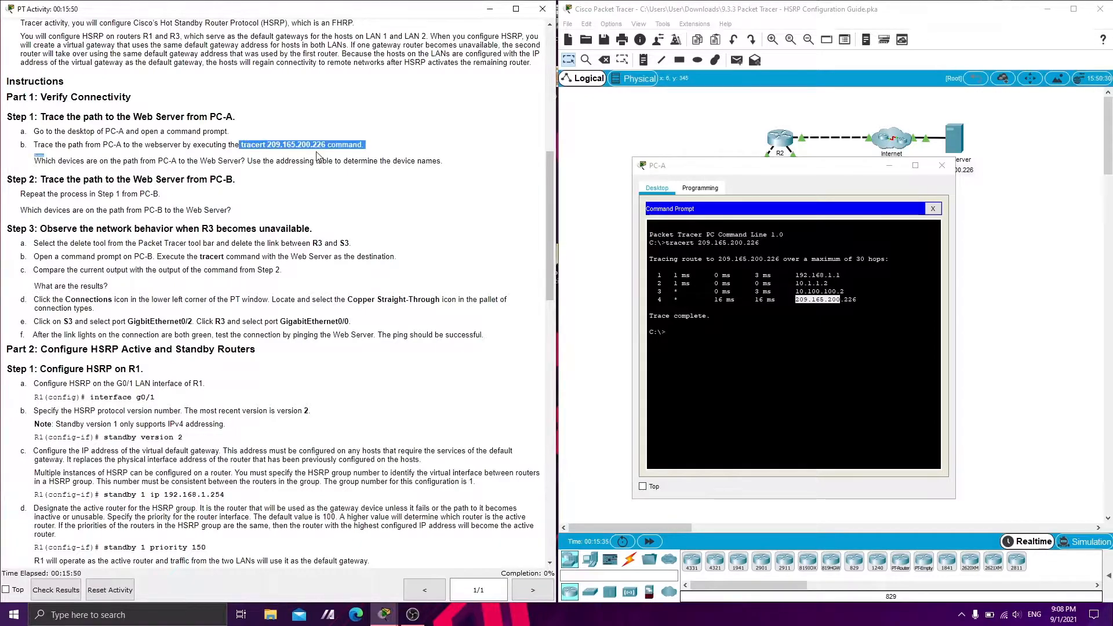
click(775, 275)
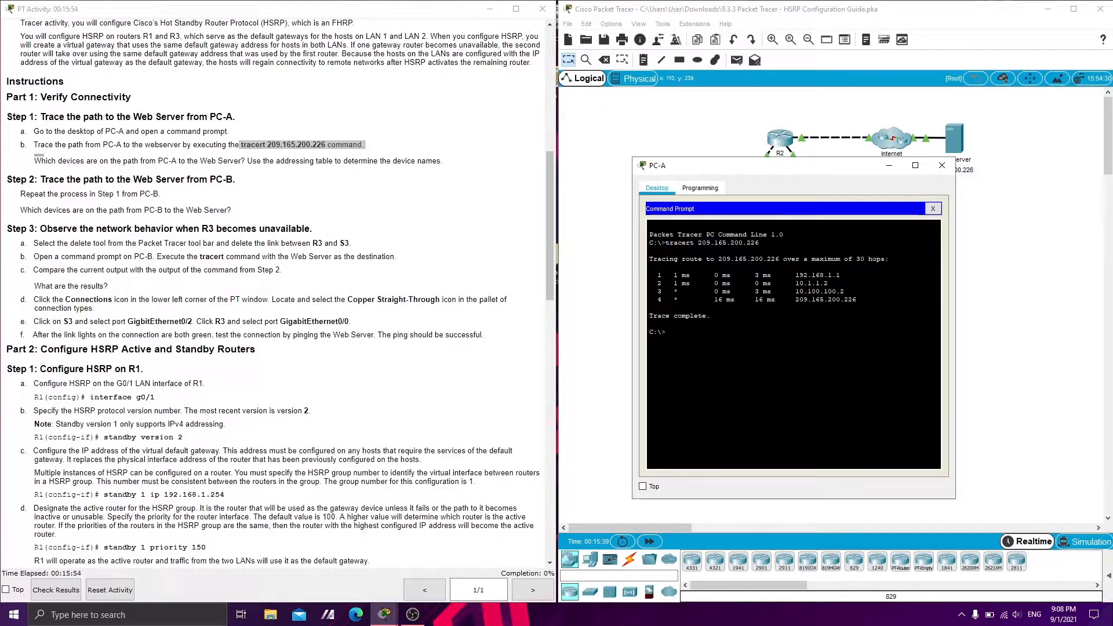
drag(795, 275, 856, 300)
click(857, 300)
Match each hop address in PC-A's trace with its device and interface in the addressing table
scroll(226, 191, up, 8)
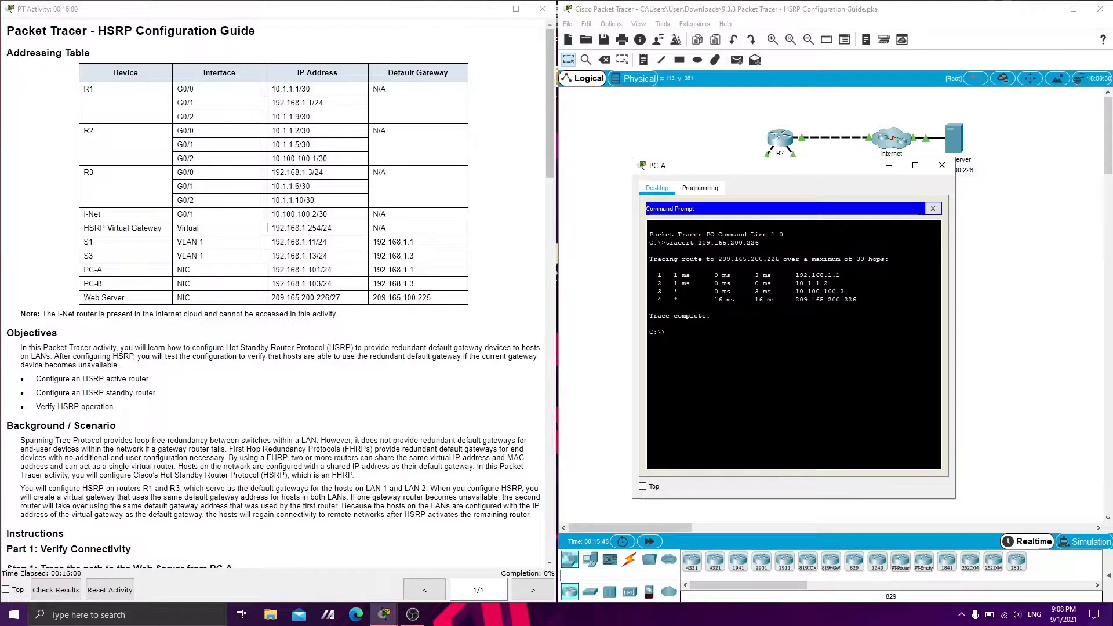
drag(792, 275, 823, 276)
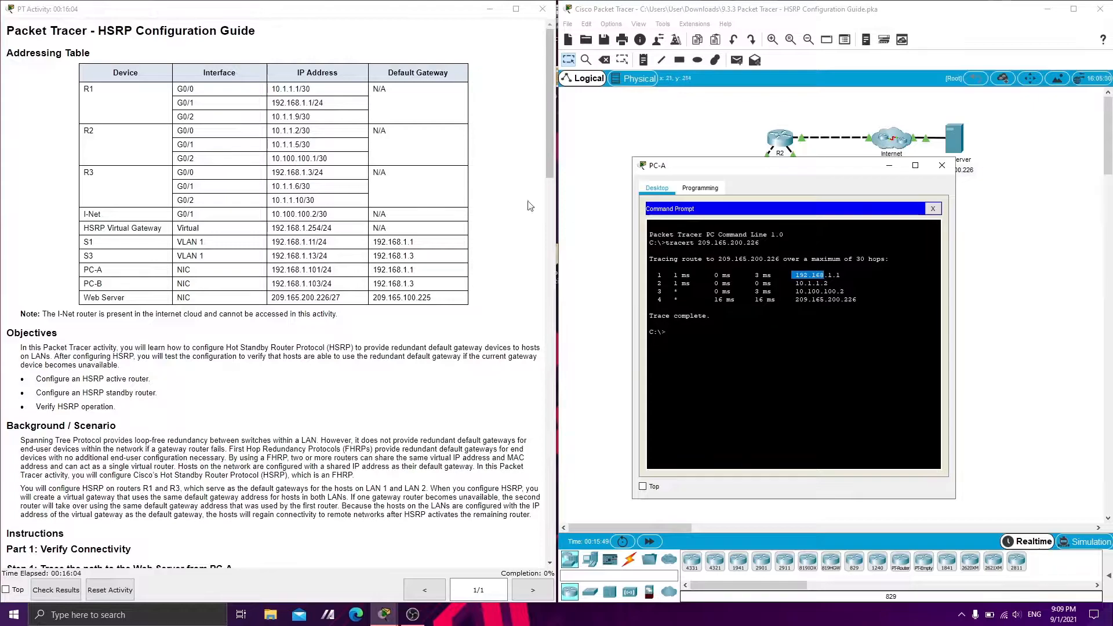
click(283, 103)
drag(277, 102, 313, 102)
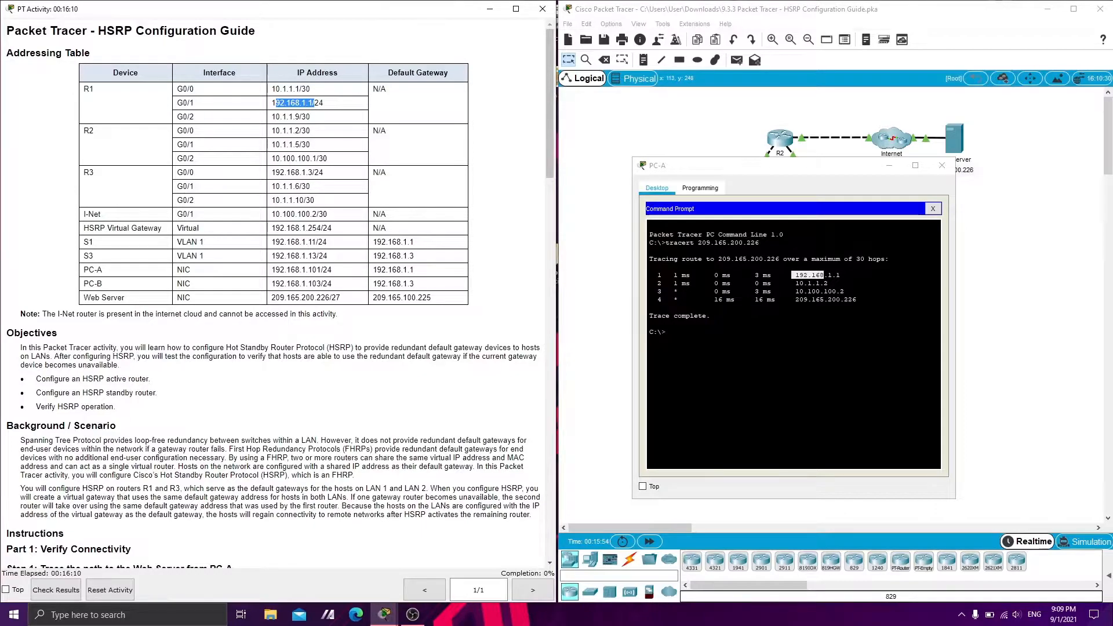
drag(791, 282, 828, 283)
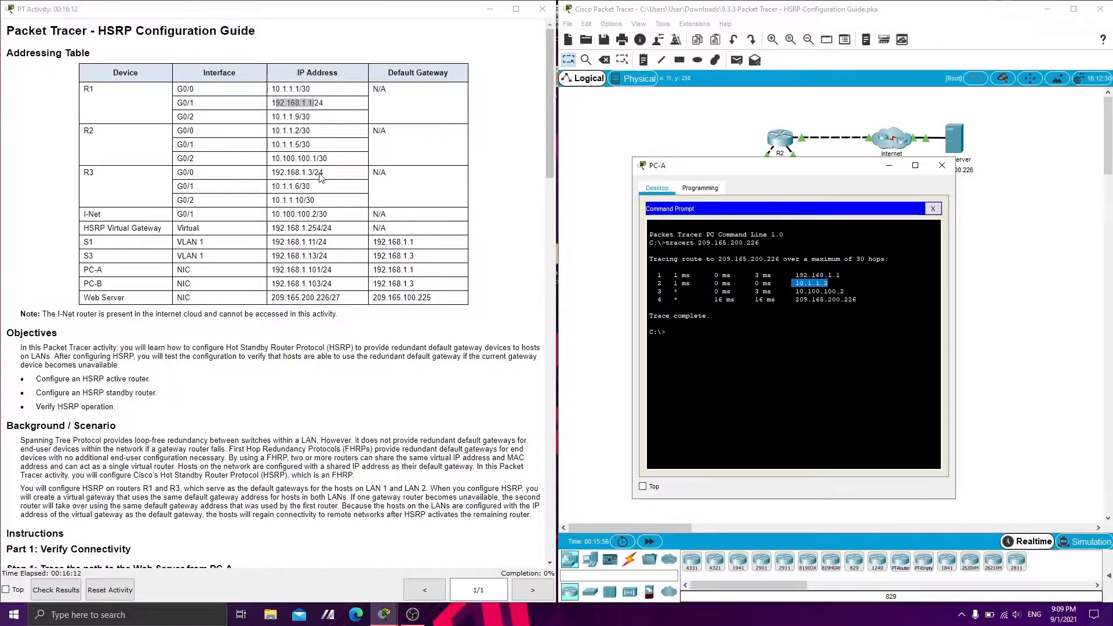
drag(272, 131, 311, 131)
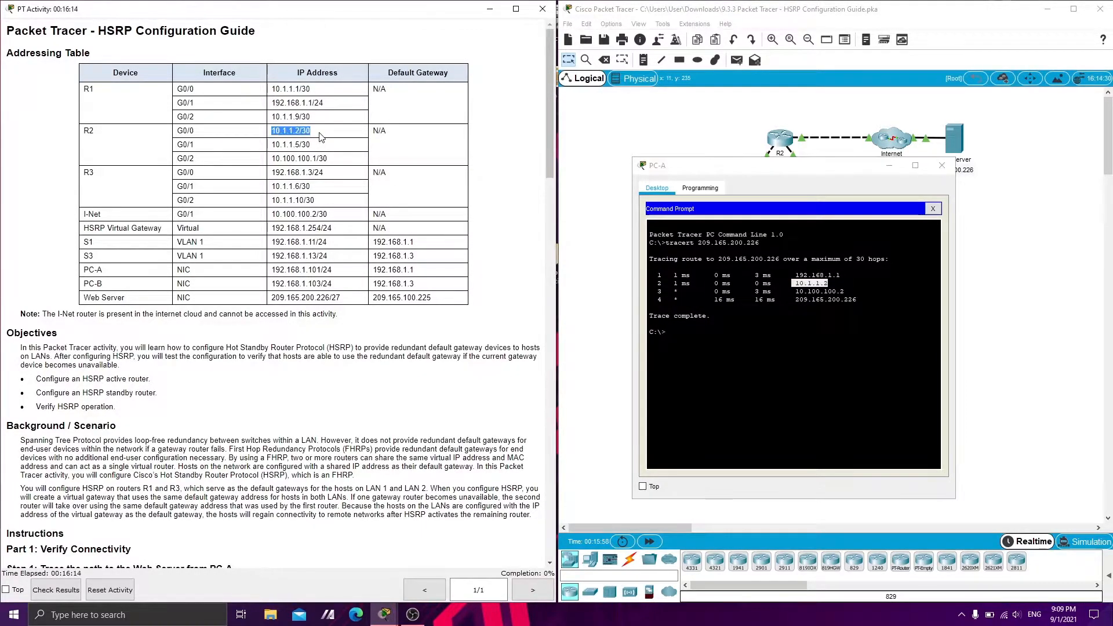
drag(791, 291, 844, 291)
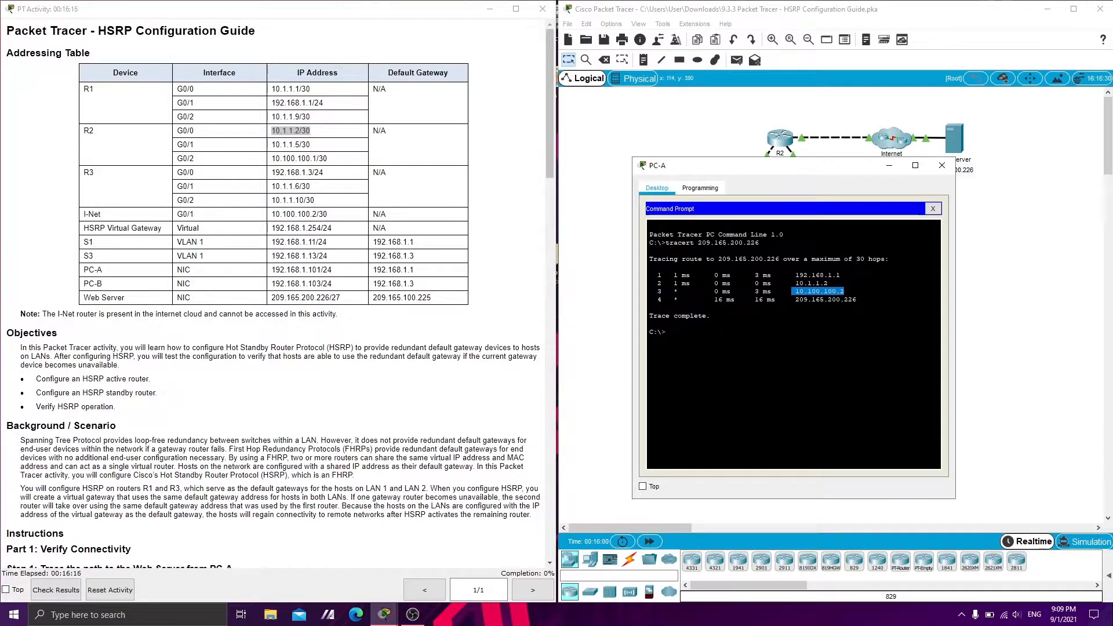
drag(276, 214, 328, 215)
click(649, 306)
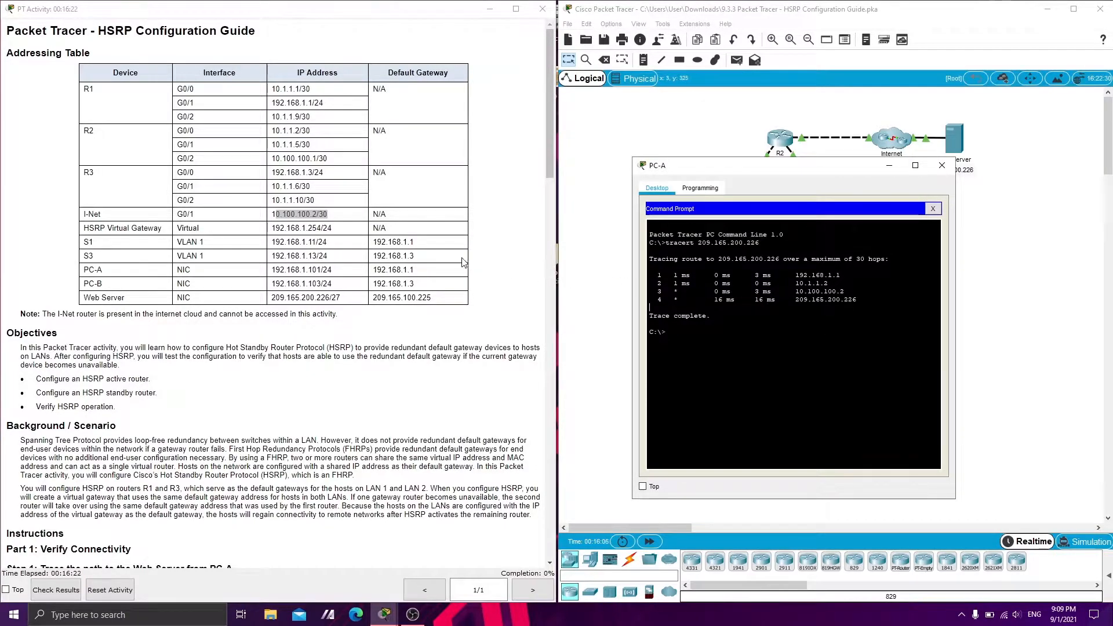
drag(321, 297, 280, 296)
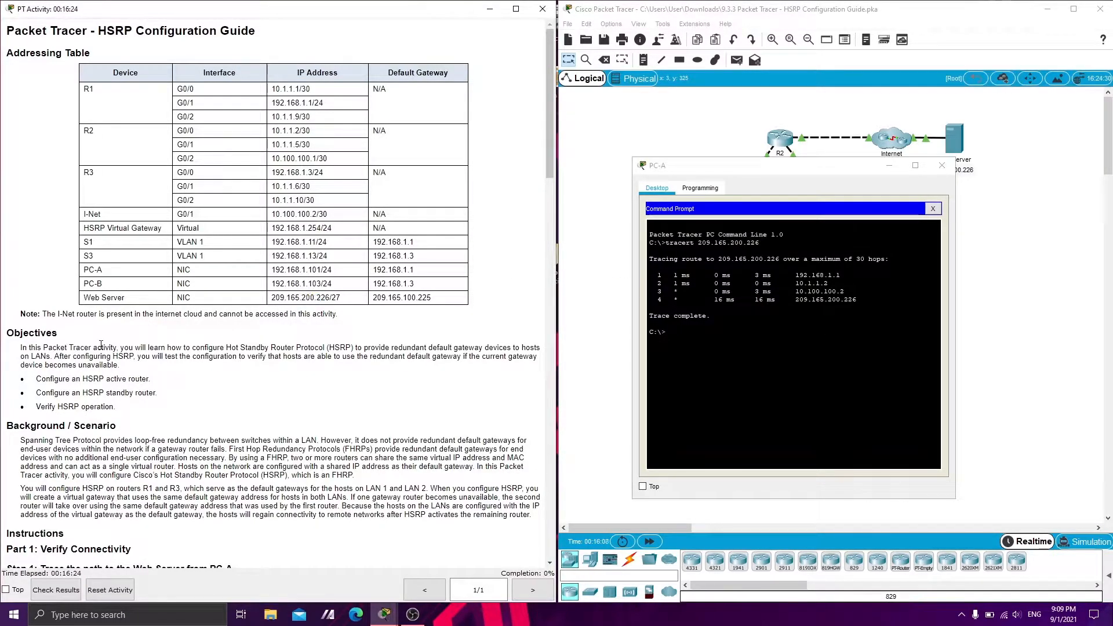
Minimize PC-A's window, open PC-B's command prompt and review the hops of its tracert 209.165.200.226 output
scroll(82, 300, down, 8)
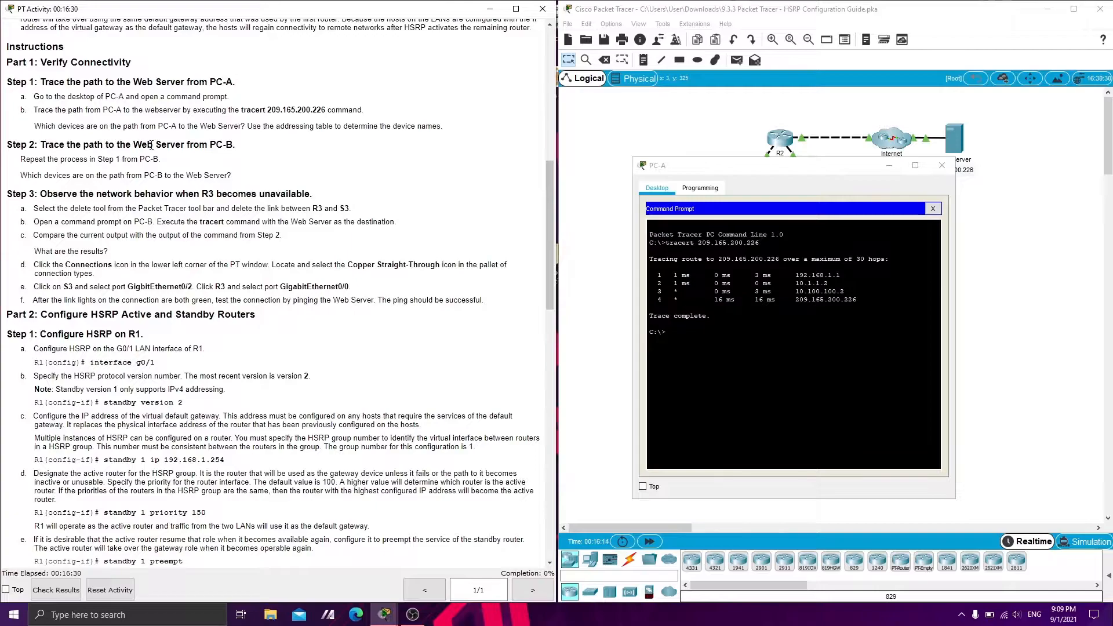
click(889, 166)
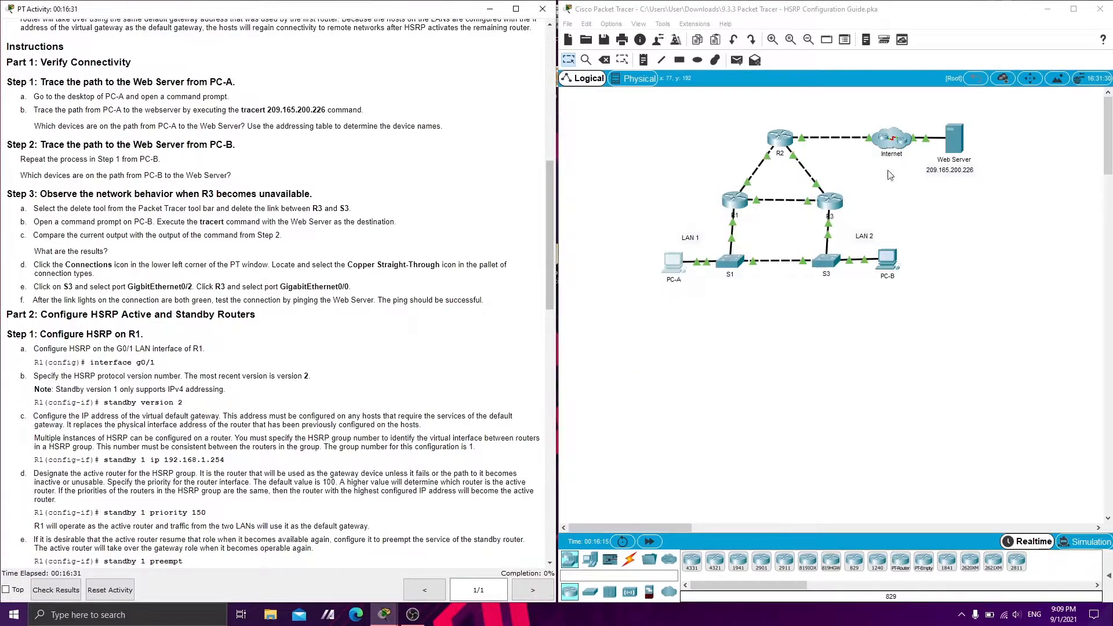
click(885, 272)
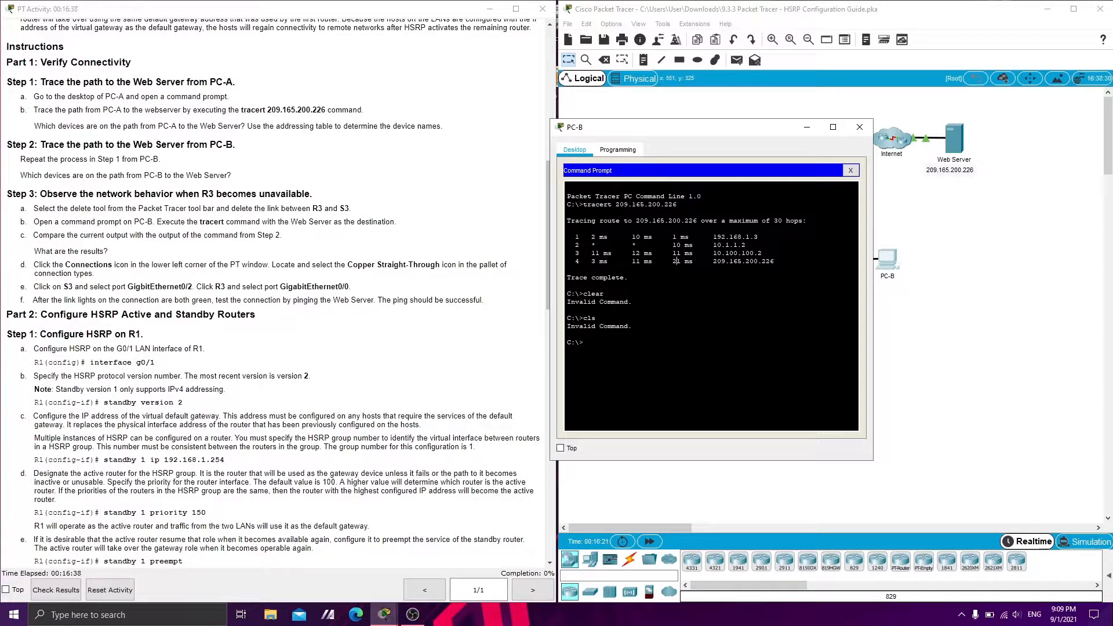
drag(584, 204, 661, 204)
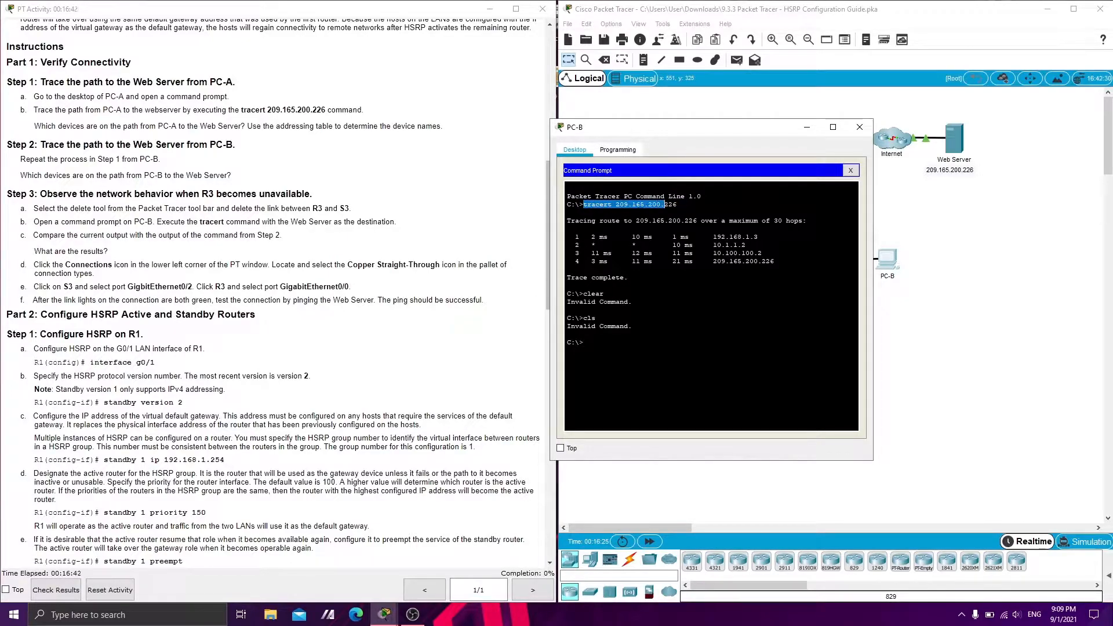
click(619, 237)
drag(710, 237, 771, 261)
click(771, 261)
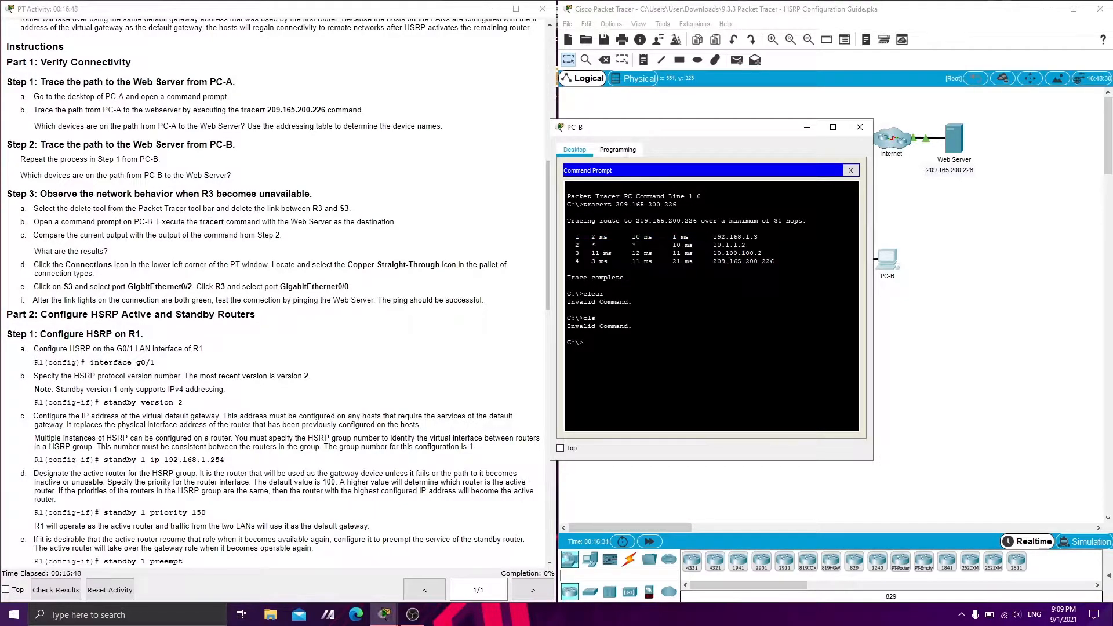
Match each hop address in PC-B's trace with its device and interface in the addressing table
scroll(62, 162, down, 1)
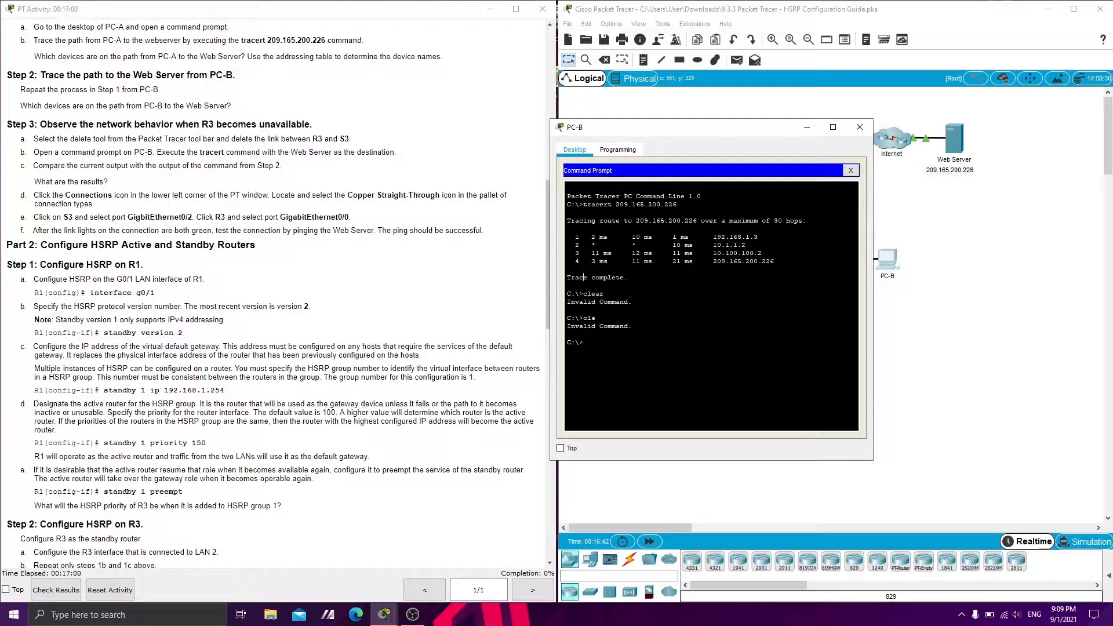
drag(708, 236, 755, 236)
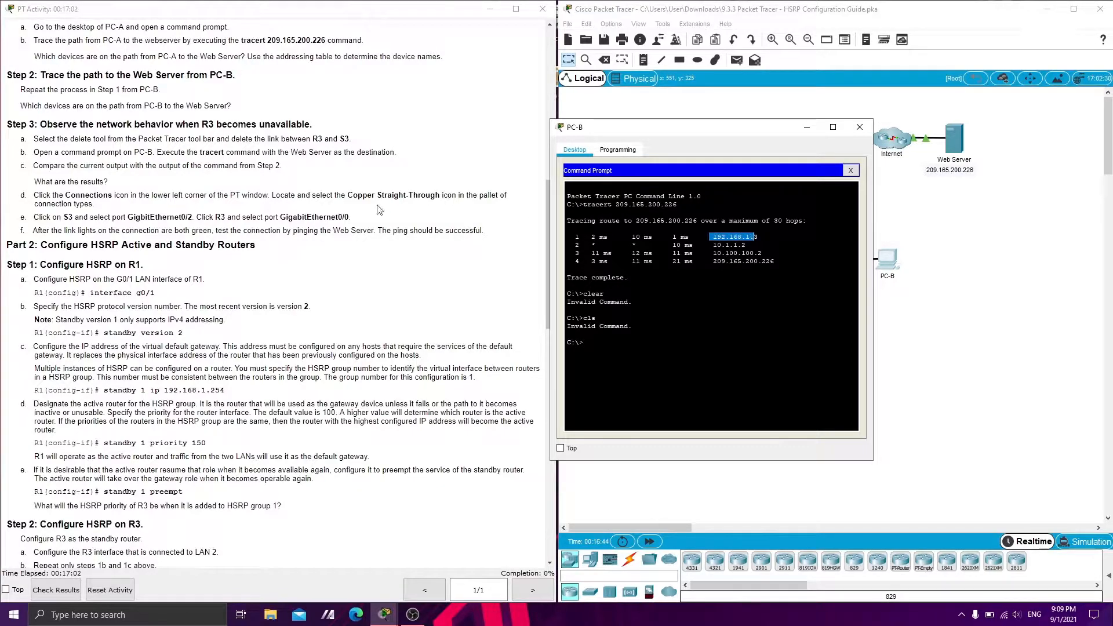
scroll(231, 191, up, 3)
scroll(231, 191, up, 6)
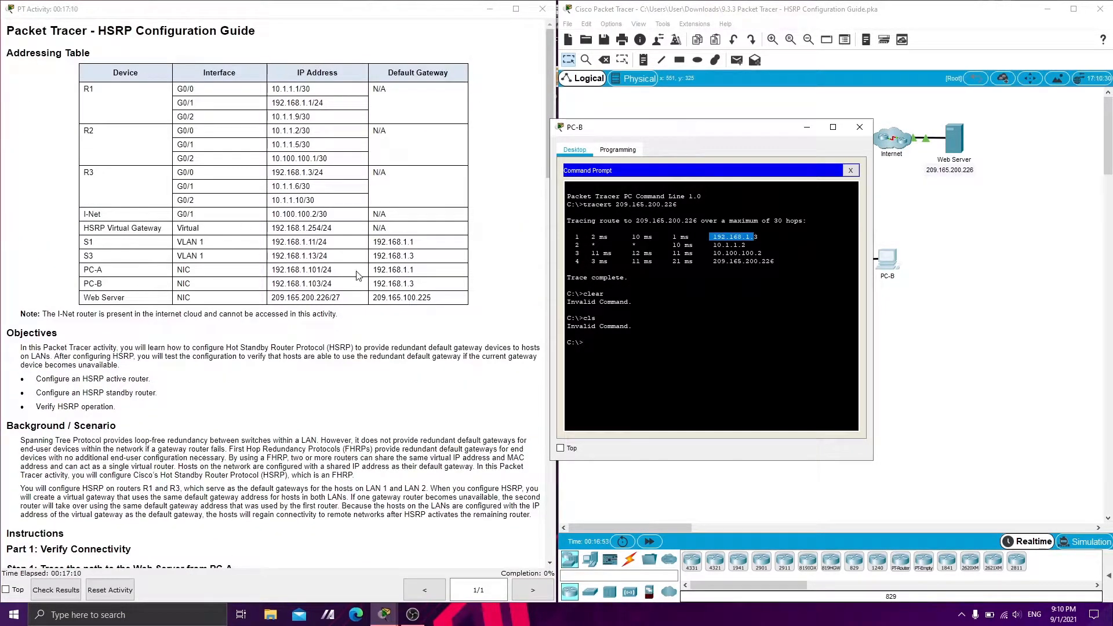
drag(417, 256, 378, 257)
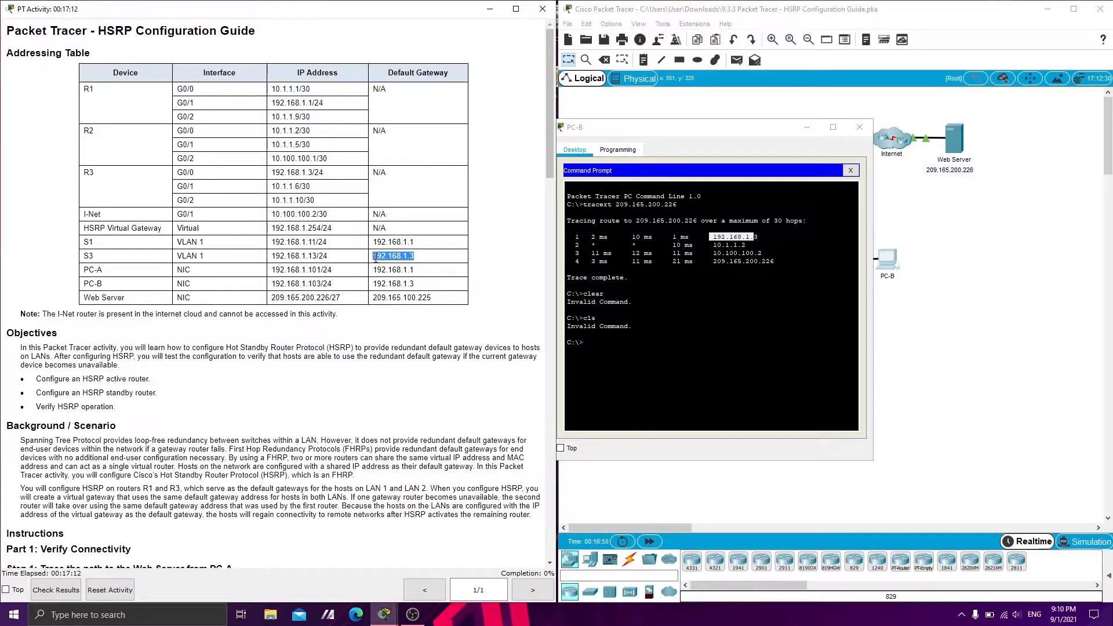
click(376, 258)
drag(712, 245, 734, 245)
drag(276, 130, 312, 130)
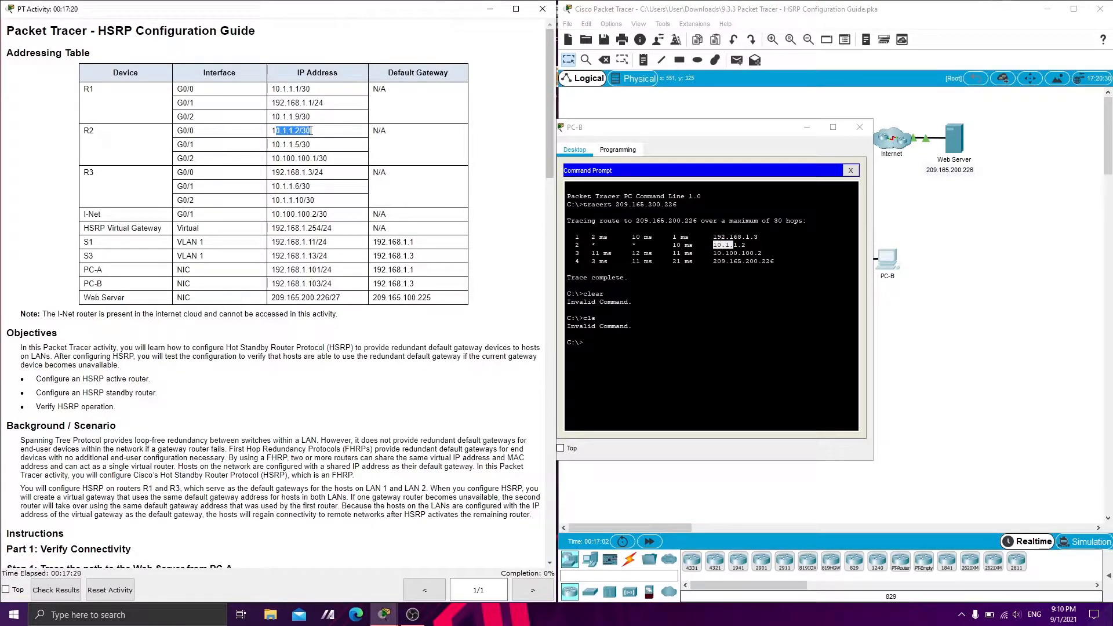
click(743, 253)
double_click(743, 253)
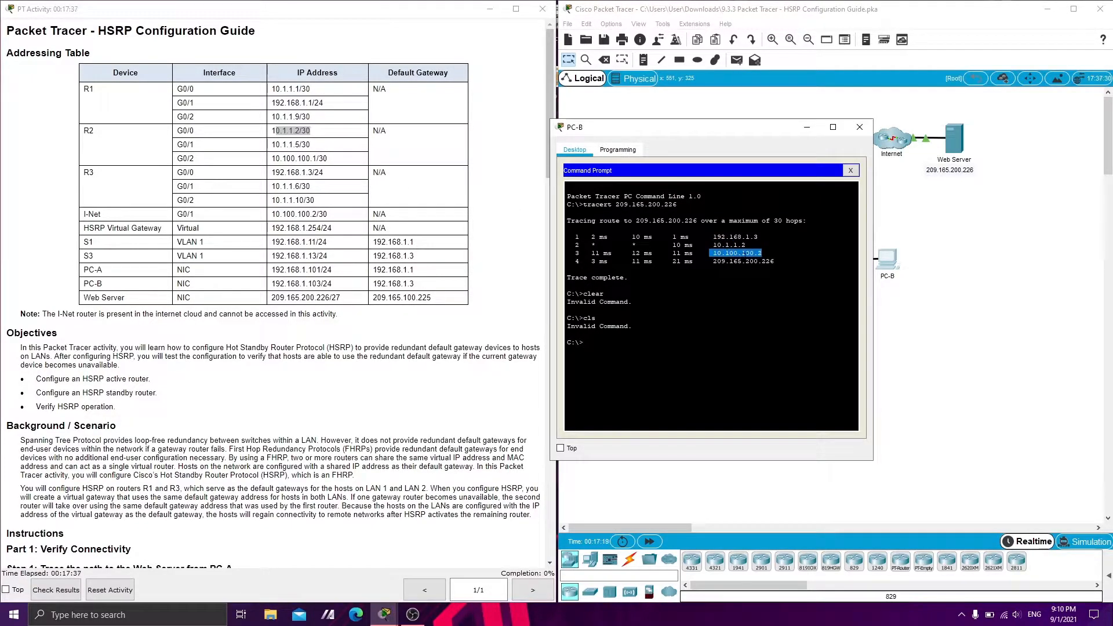
click(317, 215)
drag(336, 218, 259, 216)
drag(713, 262, 766, 262)
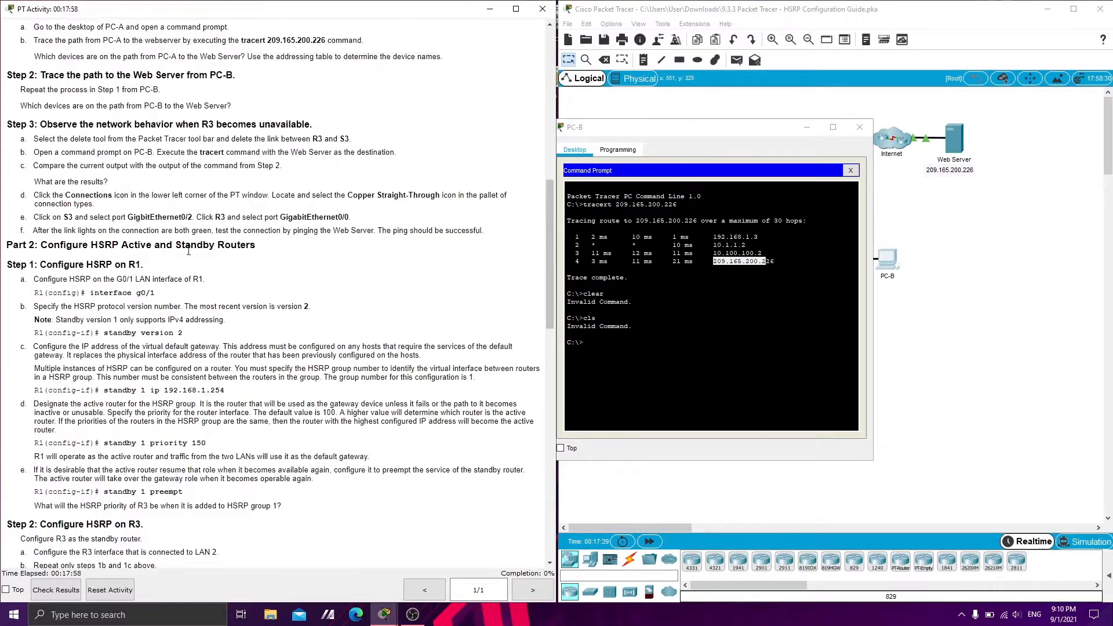
Following Step 3 of the guide, minimize PC-B's window and delete the link between R3 and S3
drag(43, 124, 256, 125)
click(179, 141)
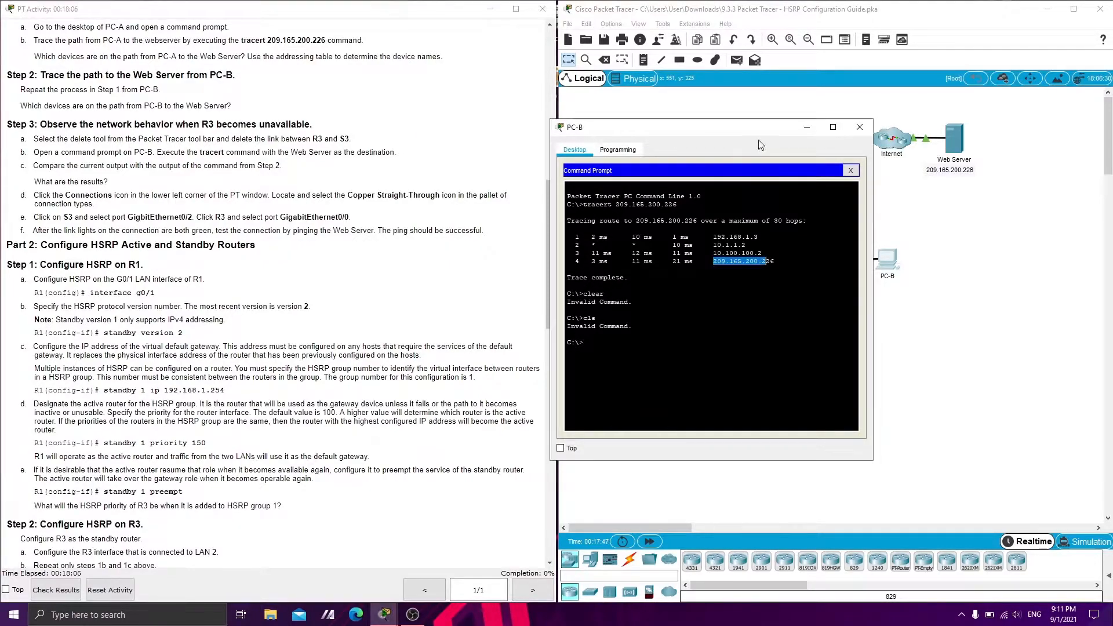
click(806, 126)
click(603, 60)
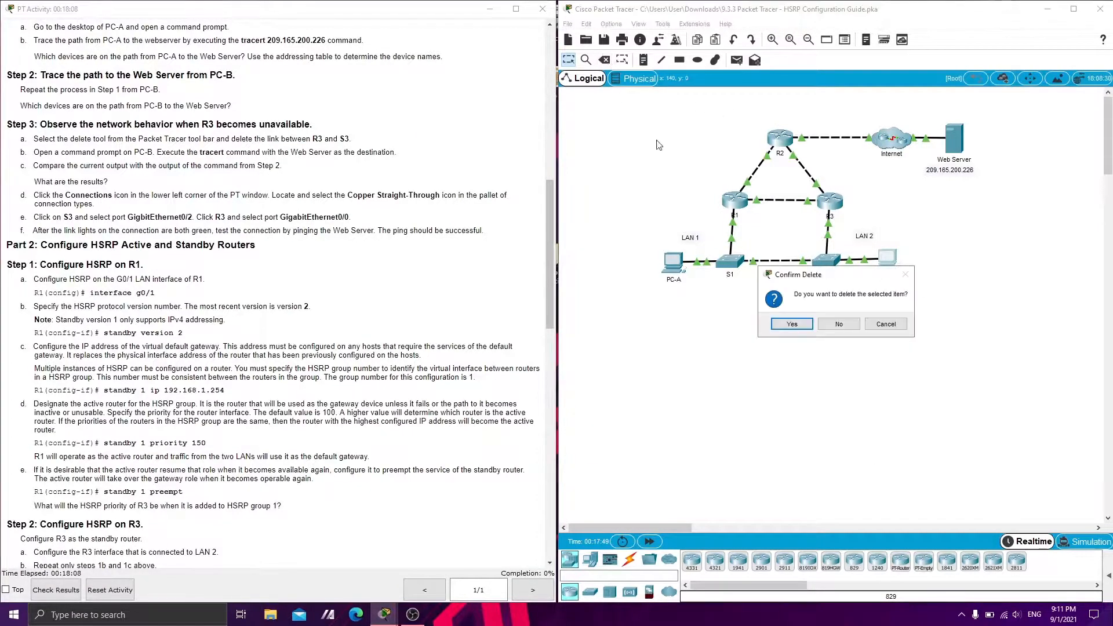
click(839, 324)
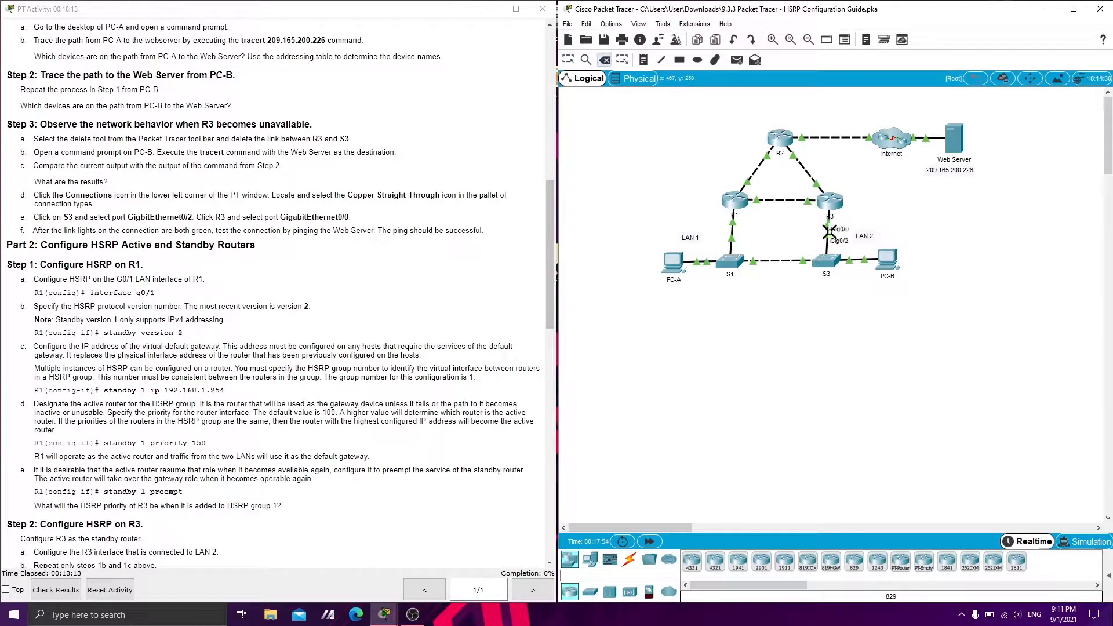
click(828, 232)
click(568, 60)
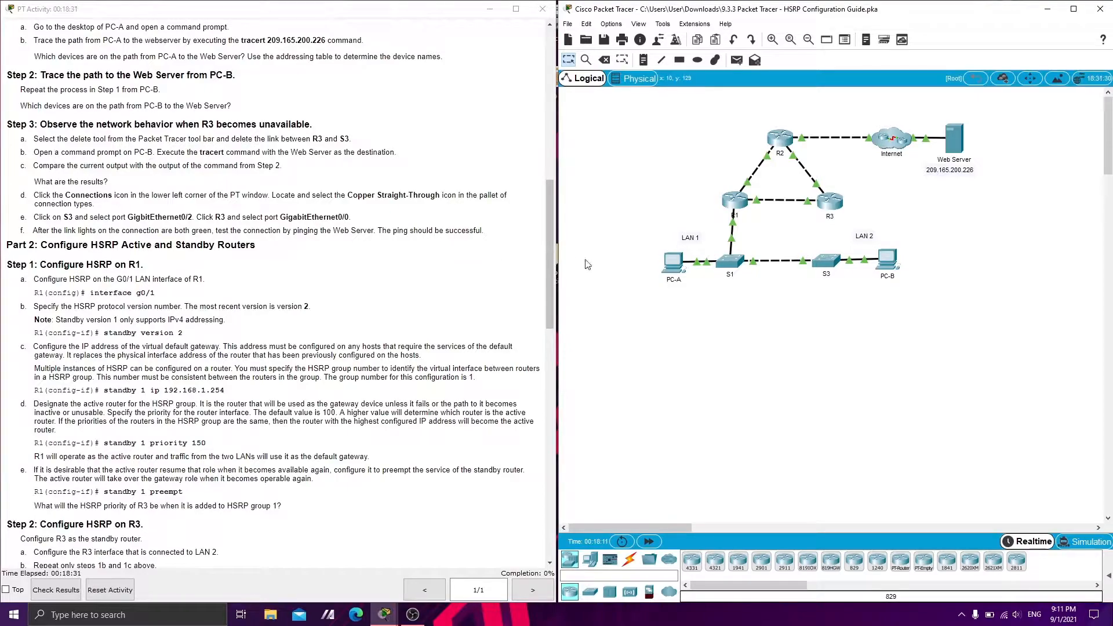
Reopen PC-B's command prompt and ping the Web Server at 209.165.200.226
click(882, 264)
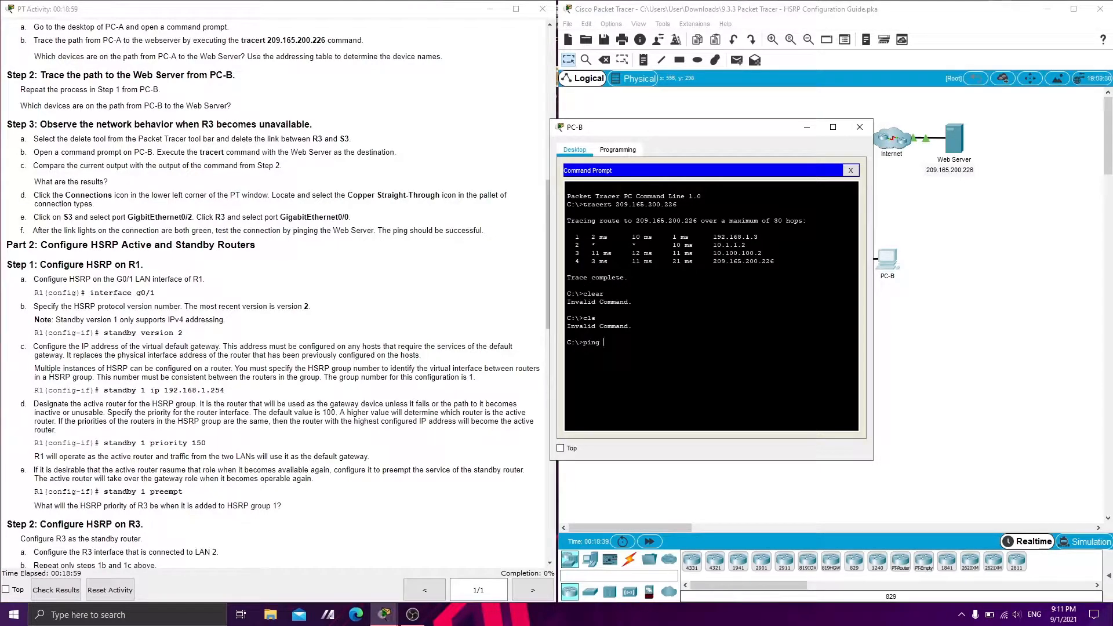
text(209.165.200.226)
key(Return)
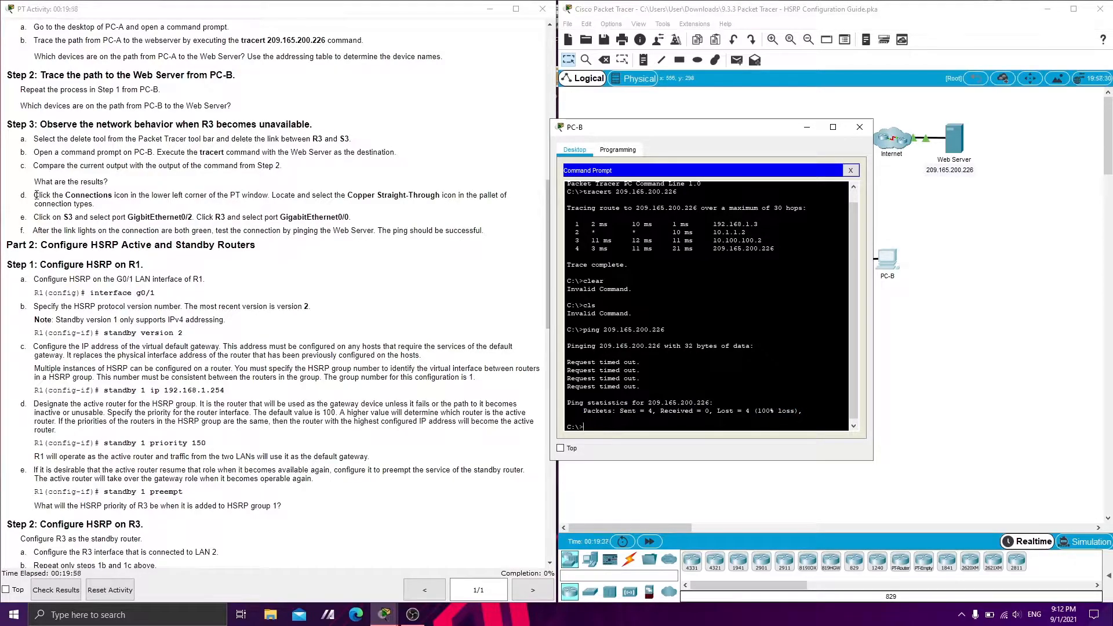
Minimize PC-B's window and reconnect S3 GigabitEthernet0/2 to R3 GigabitEthernet0/0 with a Copper Straight-Through cable
drag(35, 196, 152, 198)
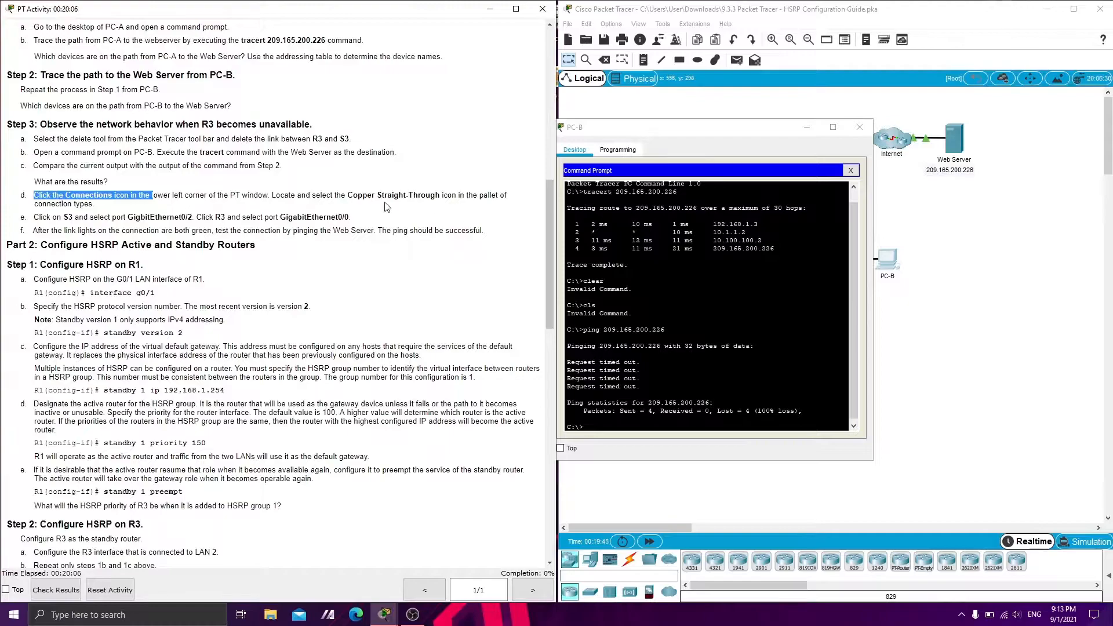
click(806, 127)
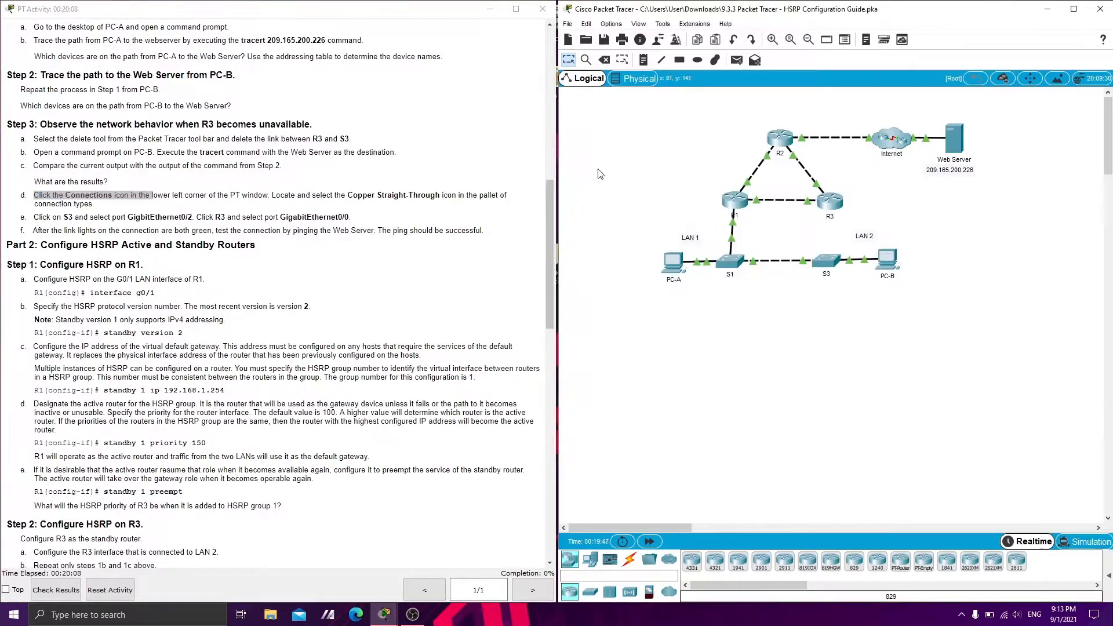
click(629, 560)
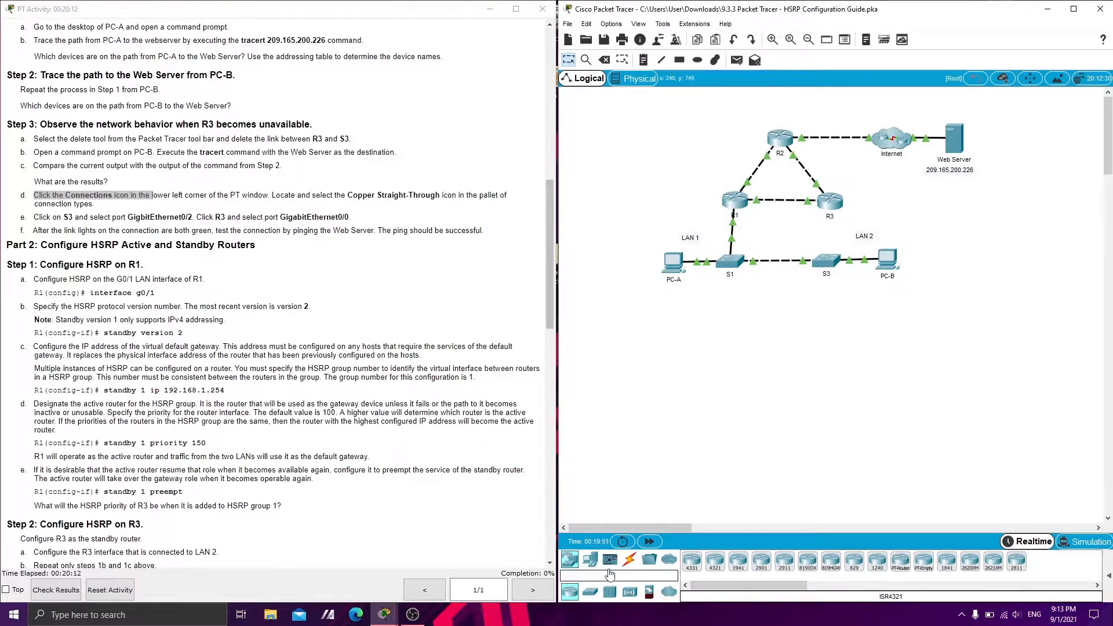
click(784, 561)
click(823, 260)
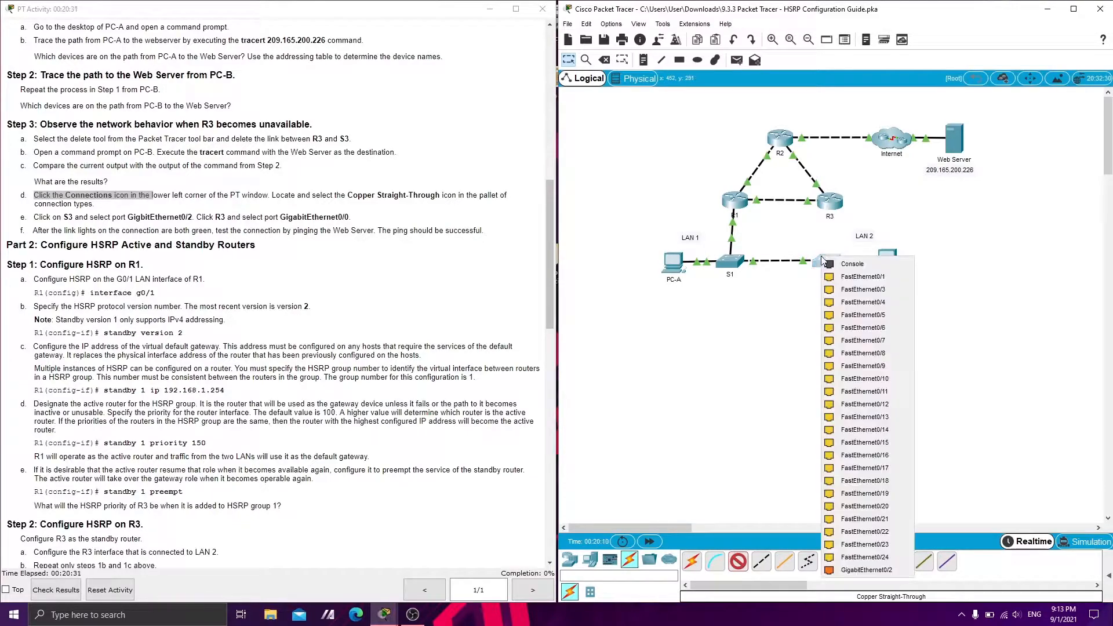
click(842, 570)
click(832, 205)
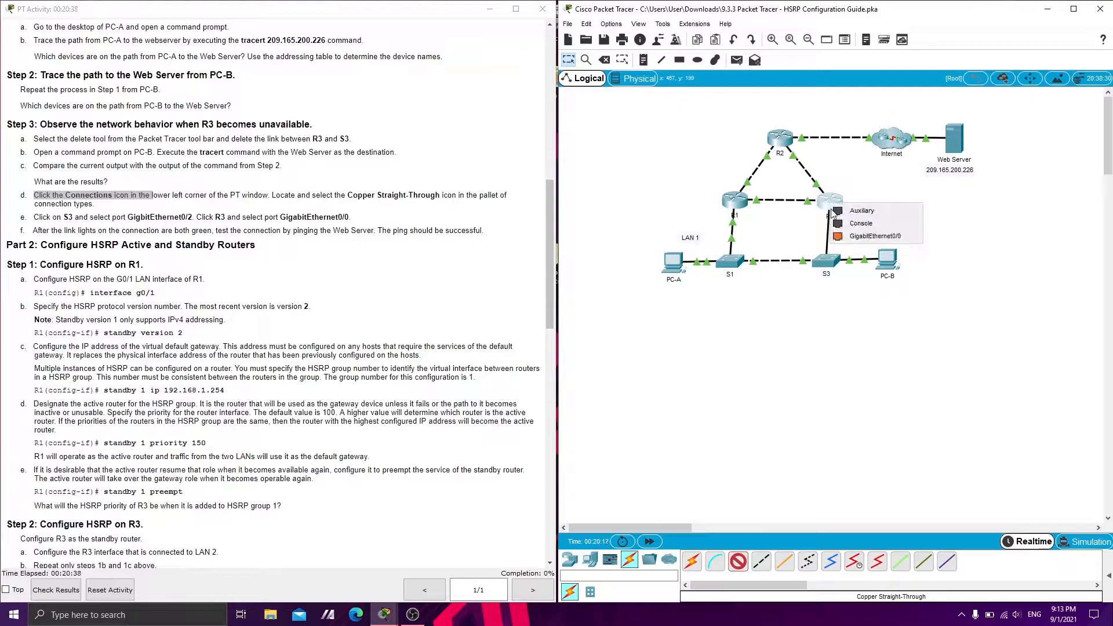
click(857, 236)
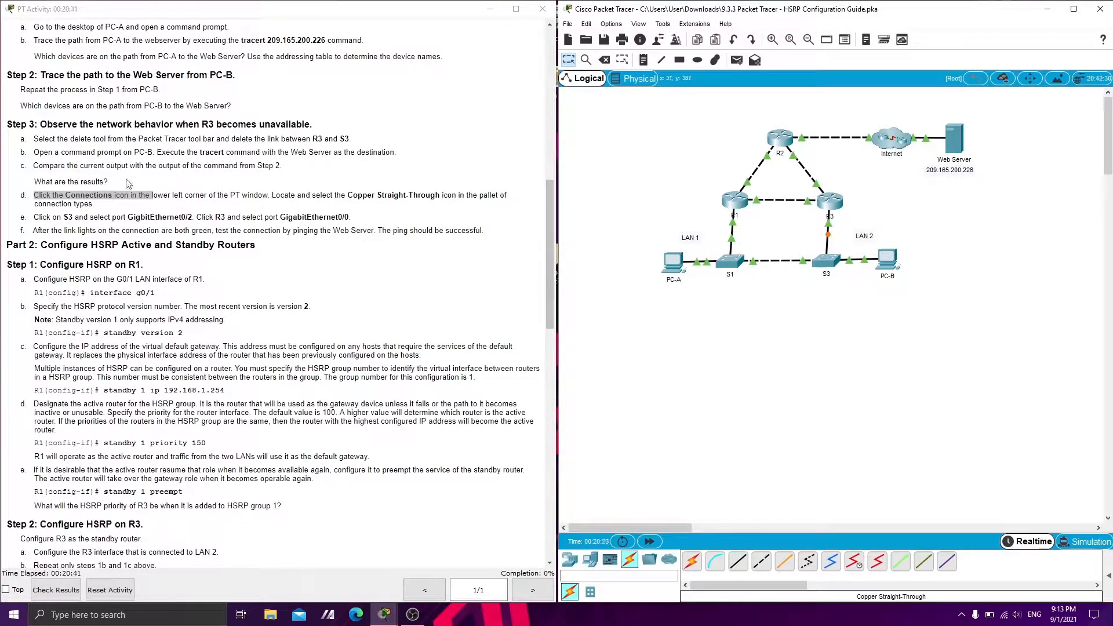
Following step 3f of the guide, ping the Web Server at 209.165.200.226 from PC-B again and minimize its window
click(42, 220)
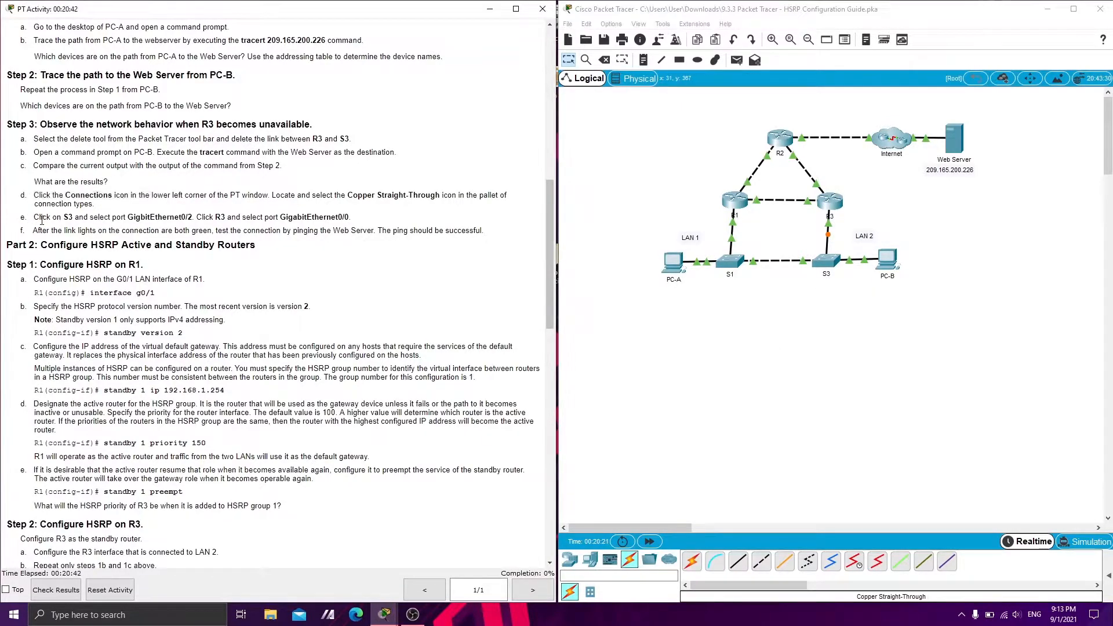
drag(95, 213, 284, 217)
click(86, 230)
drag(221, 232, 431, 229)
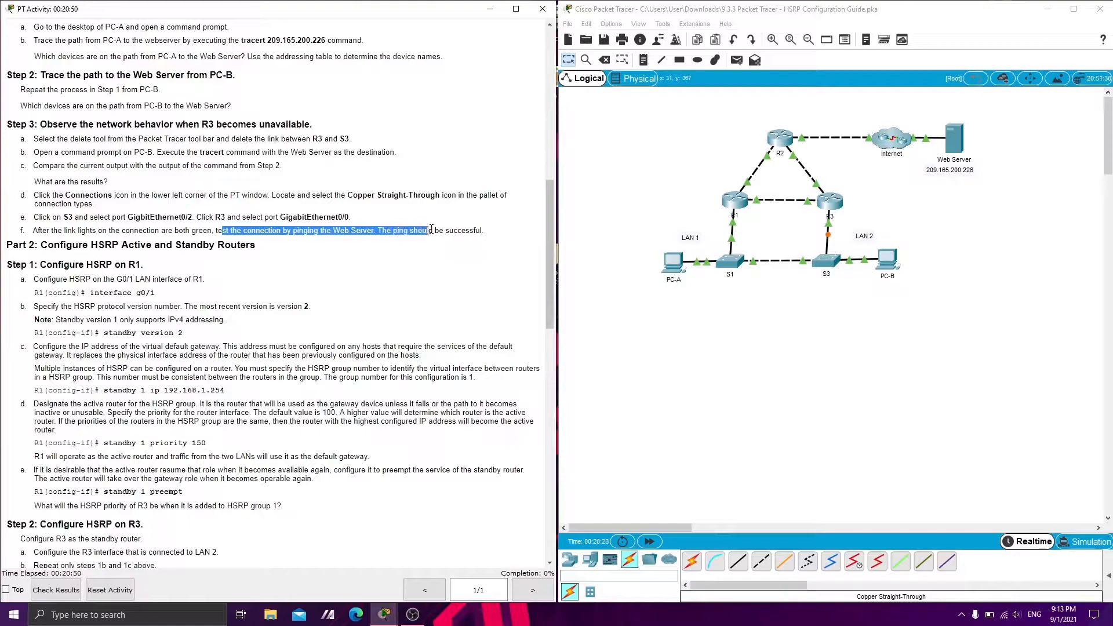
click(739, 319)
click(882, 270)
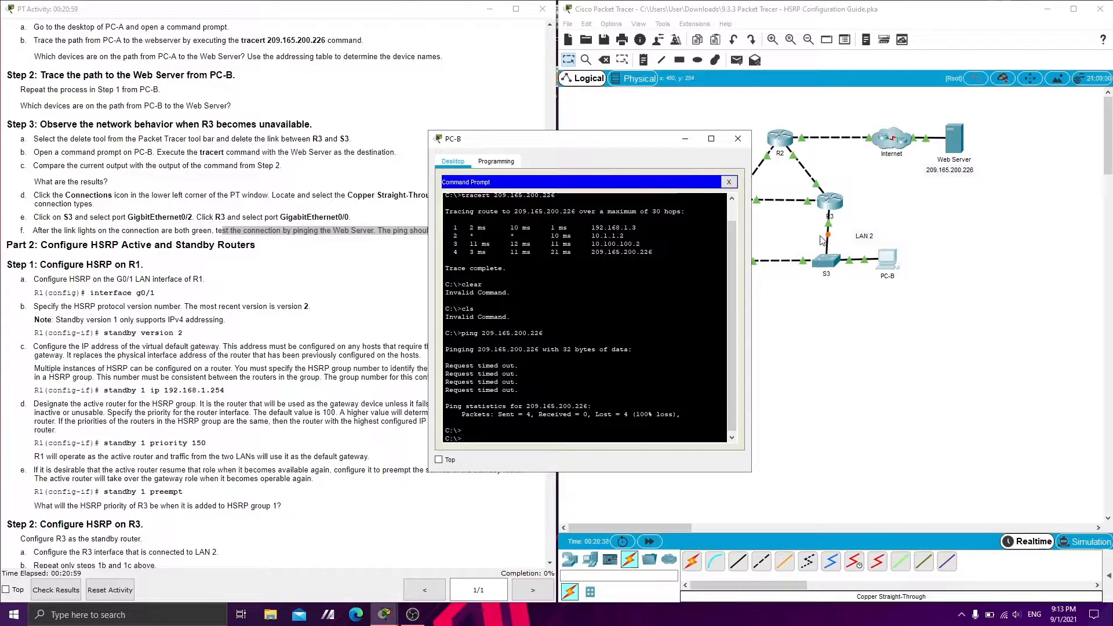
key(Up)
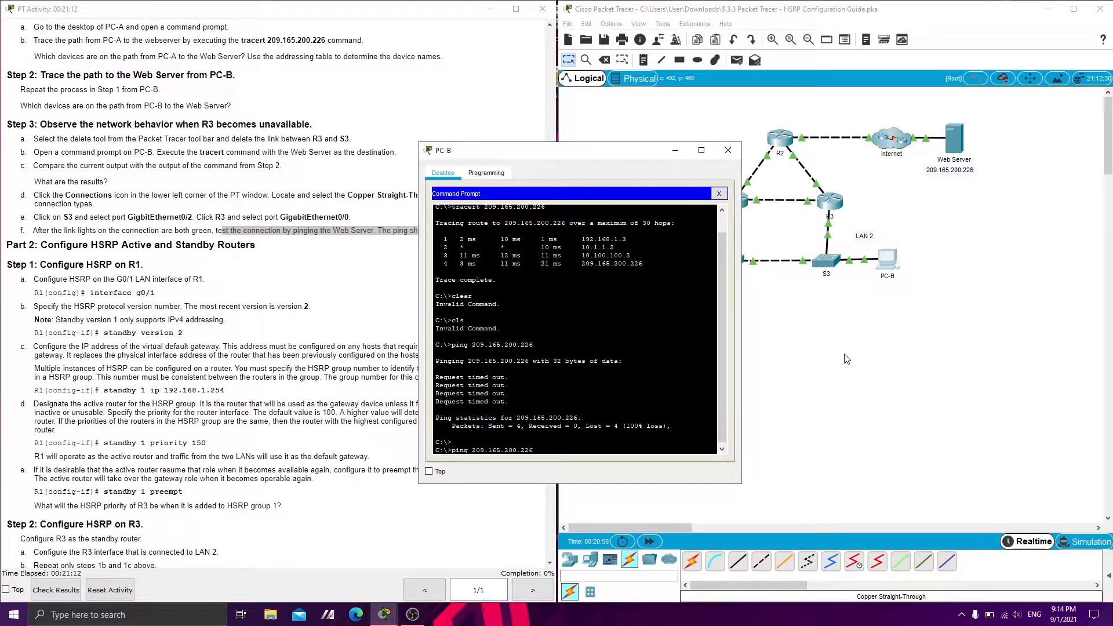
key(Return)
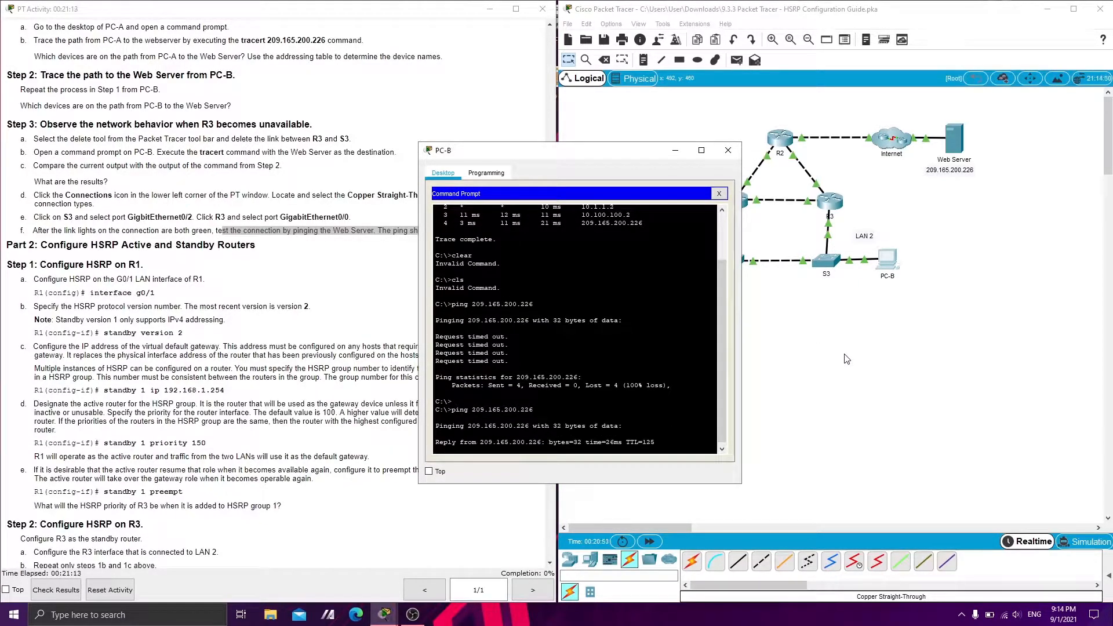
drag(494, 151, 614, 156)
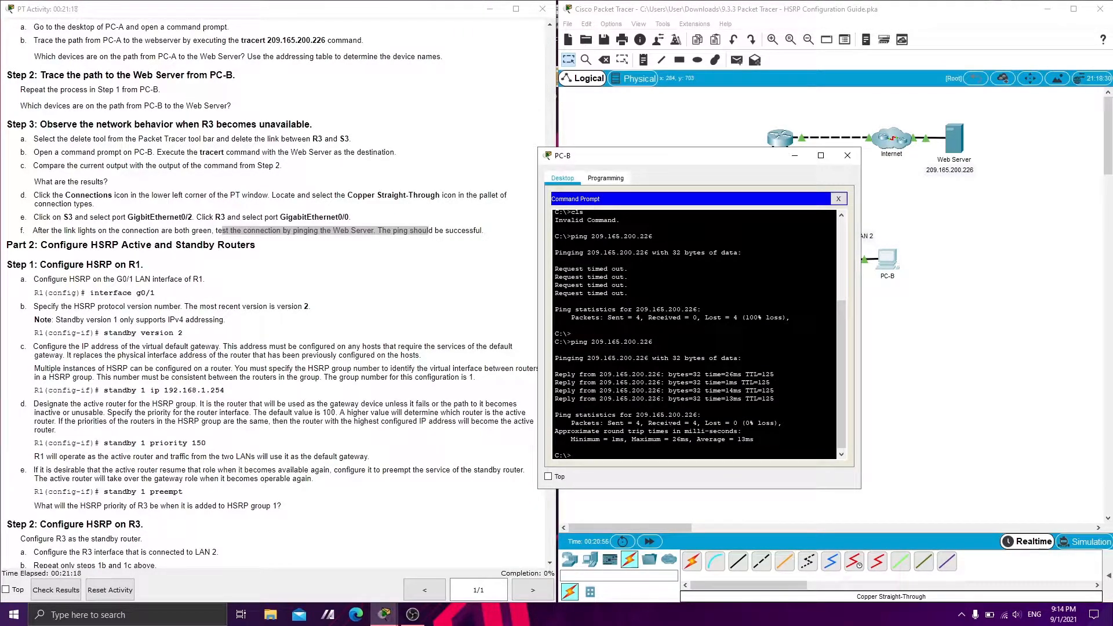
drag(609, 161, 680, 169)
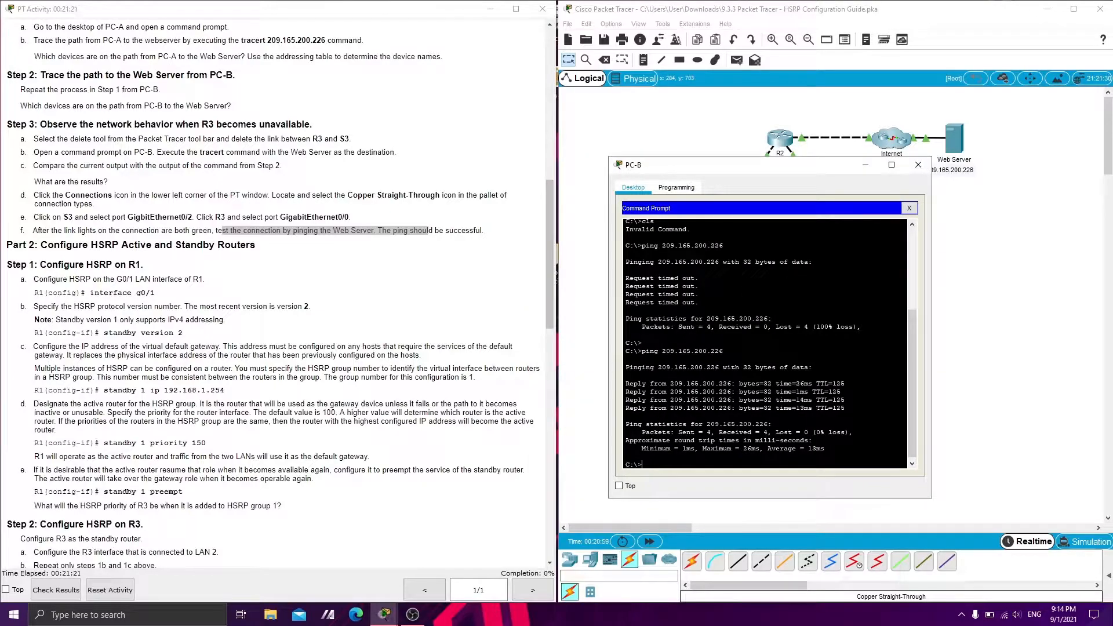
click(863, 166)
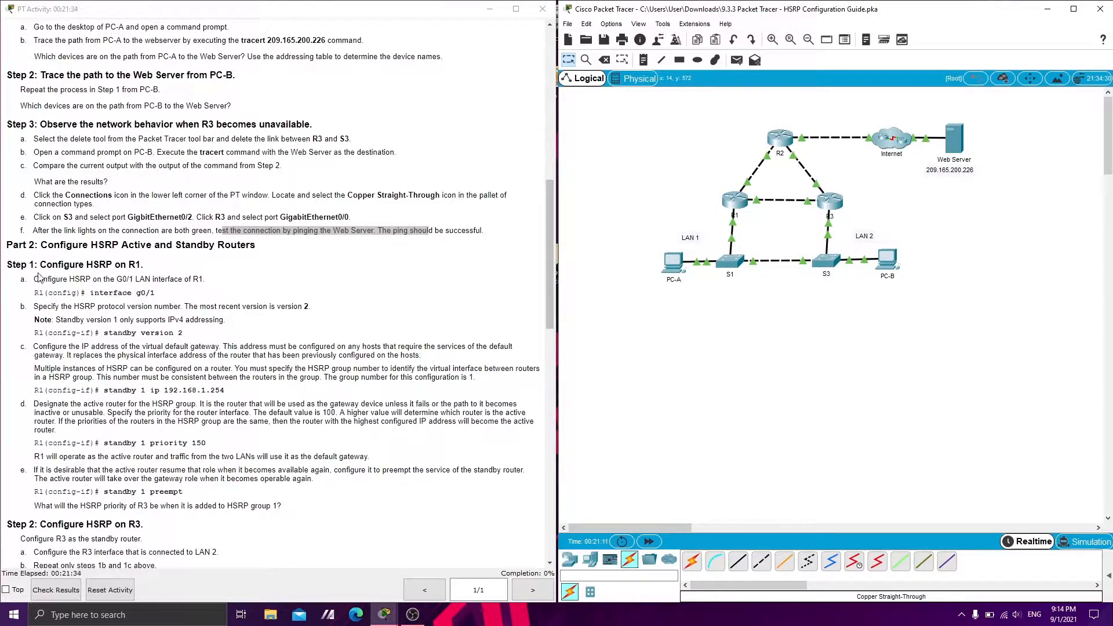
Open R1's CLI, enter global configuration mode and select interface g0/1 for Part 2 of the guide
scroll(42, 278, down, 1)
scroll(56, 211, down, 1)
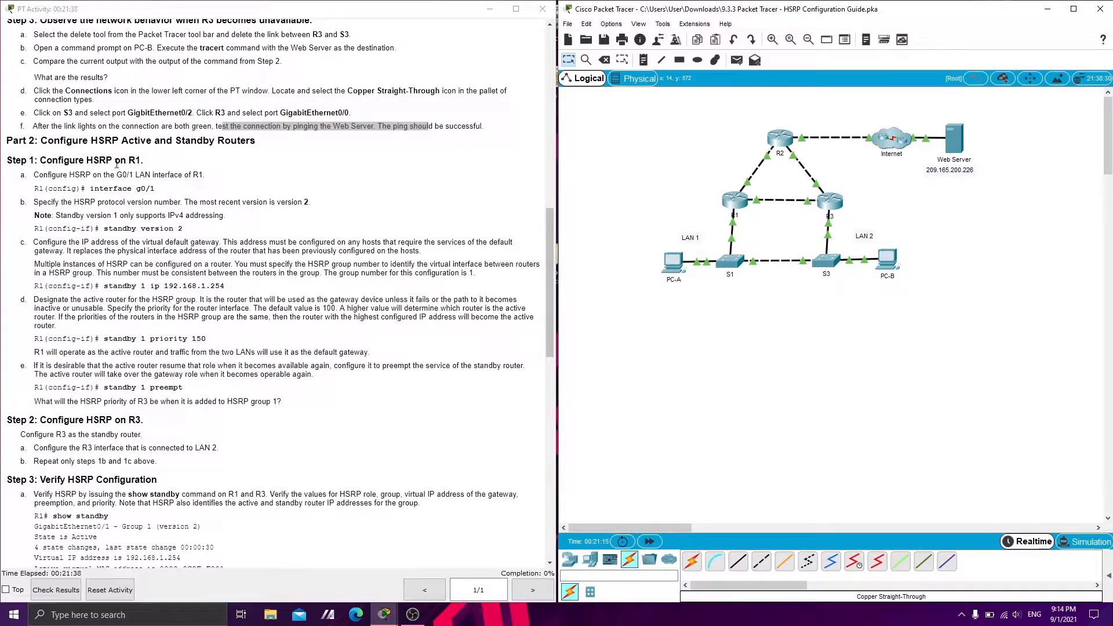
drag(33, 188, 167, 192)
click(735, 200)
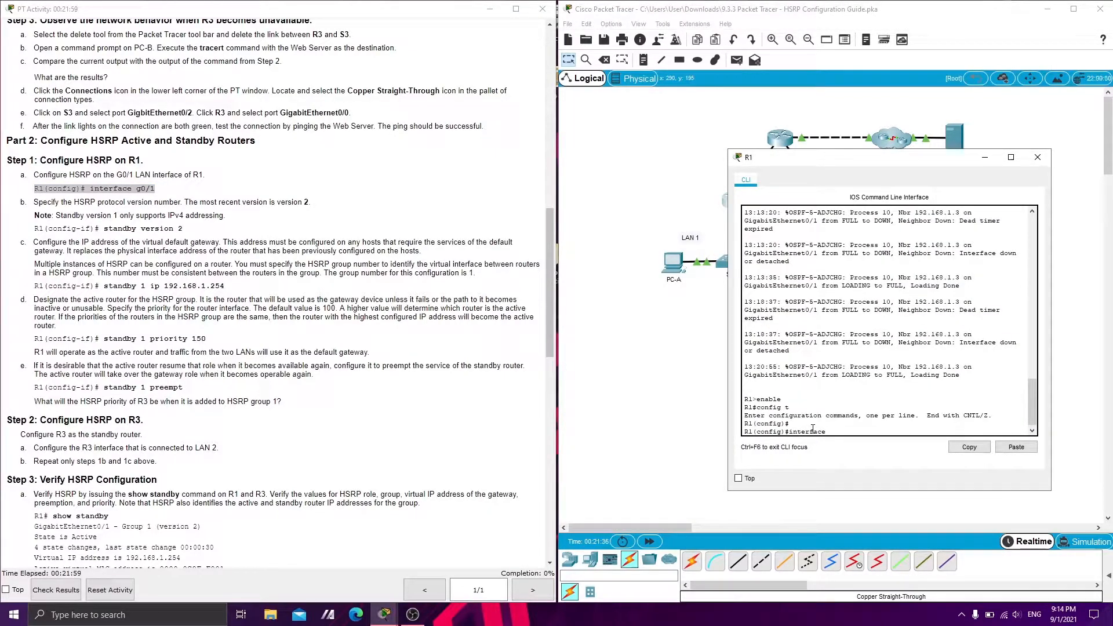
text(g0/1)
key(Return)
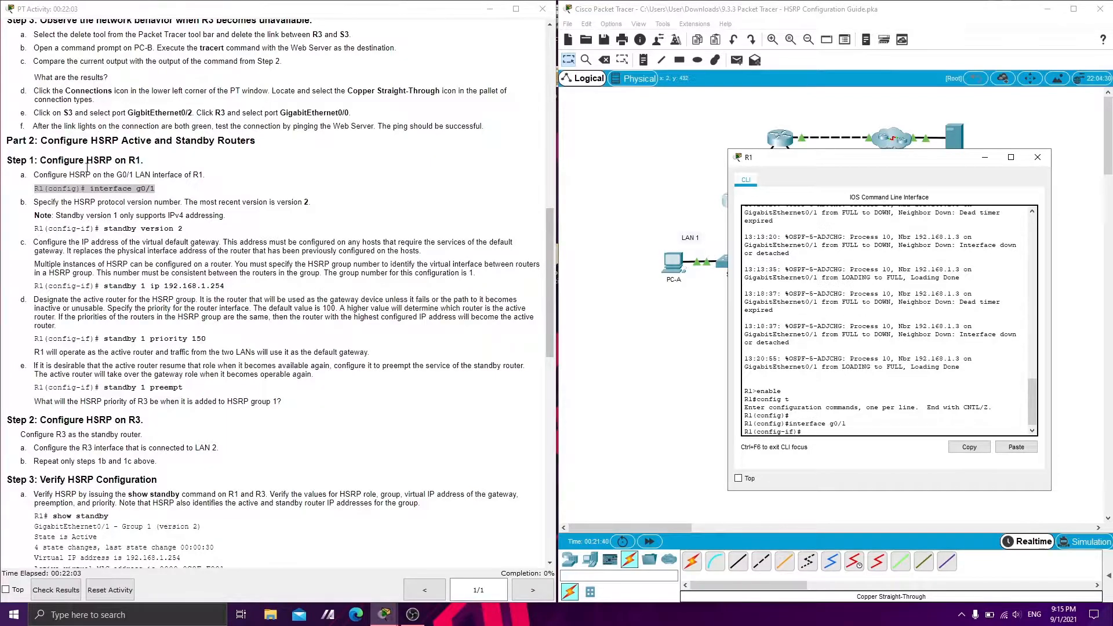
On R1's g0/1, set standby version 2 and assign HSRP group 1 the virtual IP 192.168.1.254
click(112, 189)
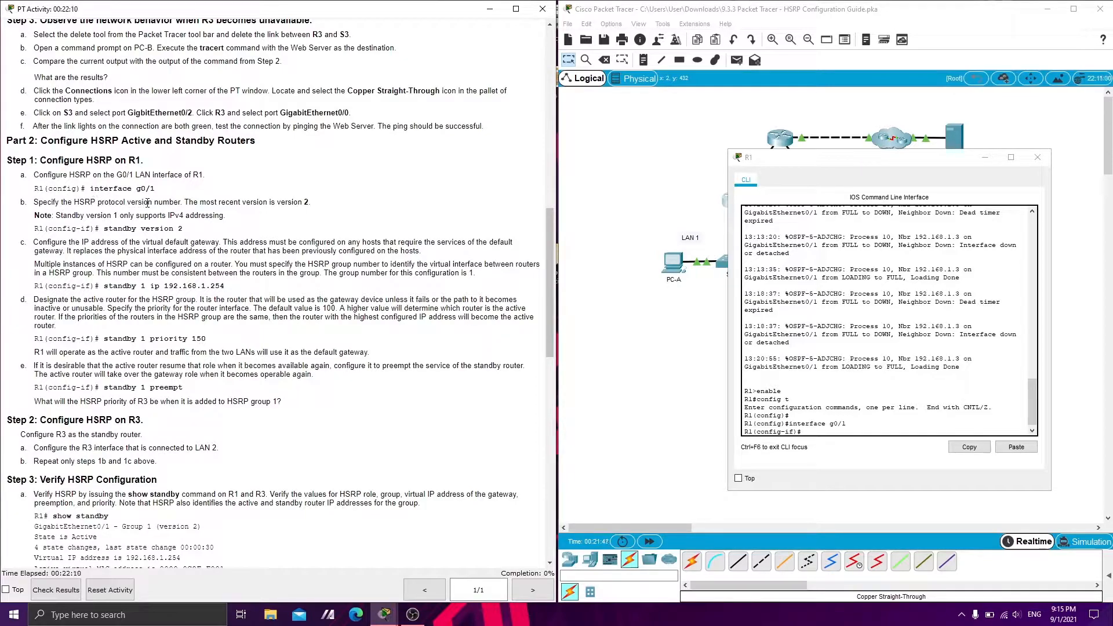
click(867, 433)
text(standby version 2)
key(Return)
scroll(31, 262, down, 2)
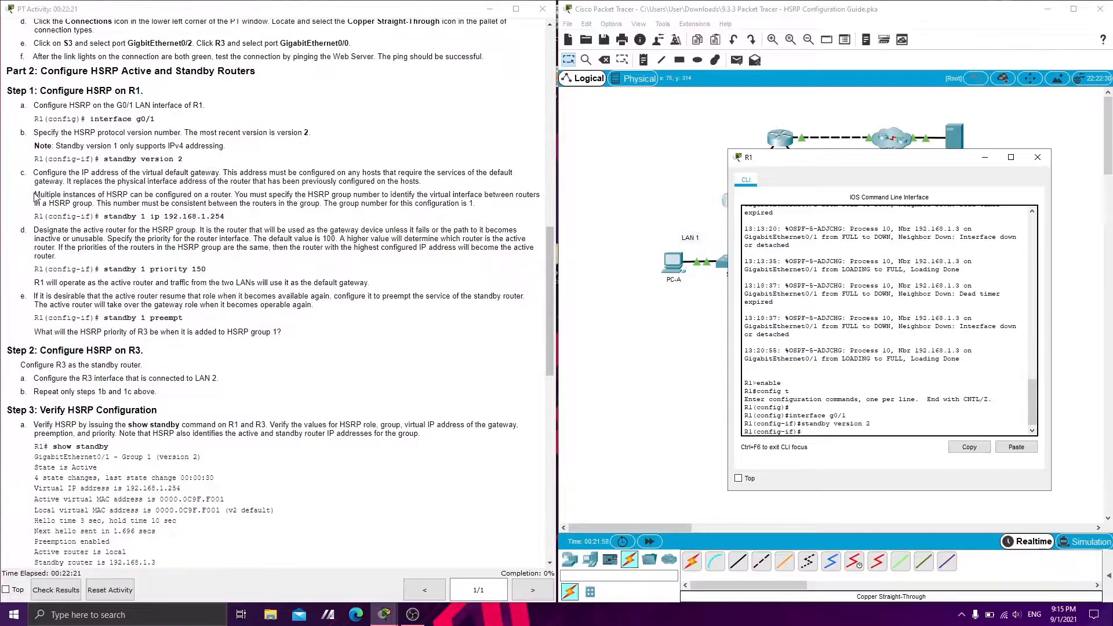
drag(35, 174, 206, 173)
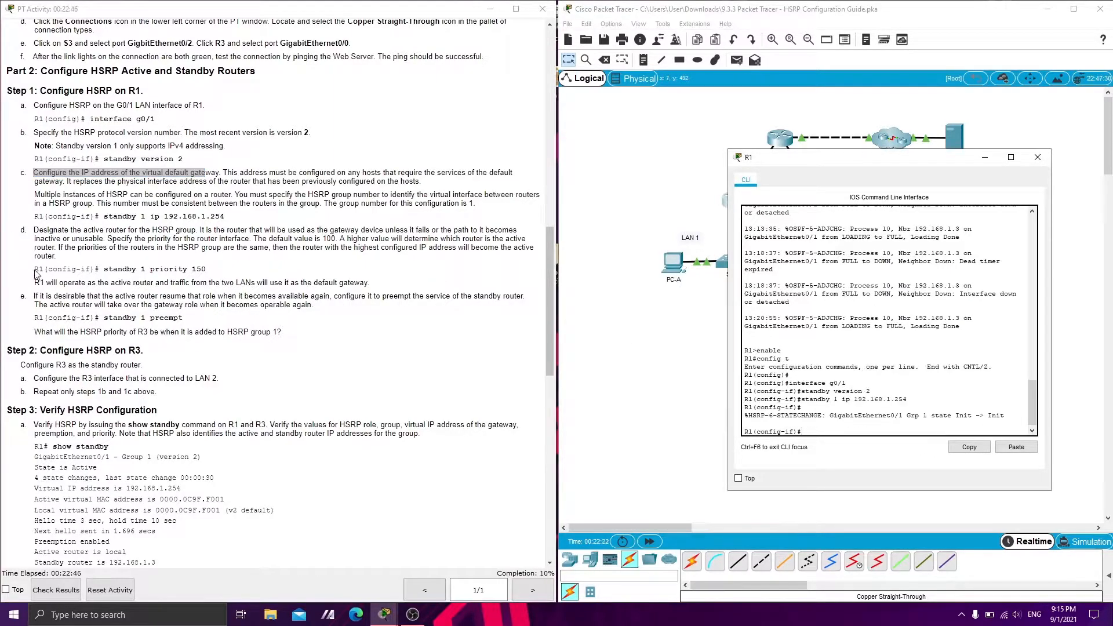
click(39, 273)
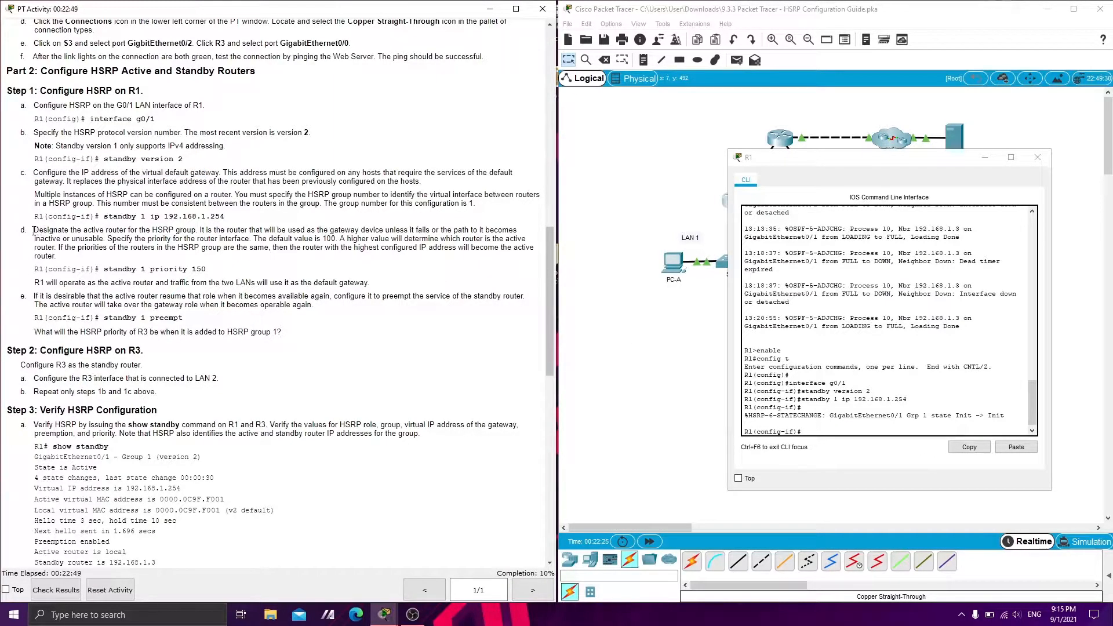
Set R1's HSRP group 1 priority to 150 and enable preemption with standby 1 preempt
drag(33, 230, 174, 231)
click(216, 277)
drag(103, 268, 200, 265)
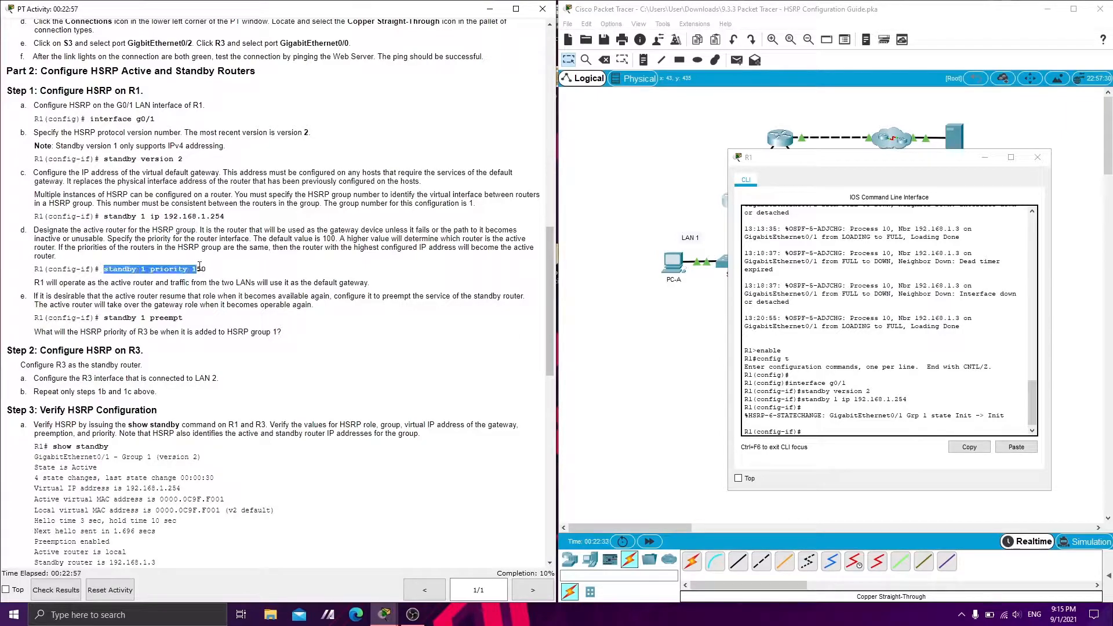
click(835, 431)
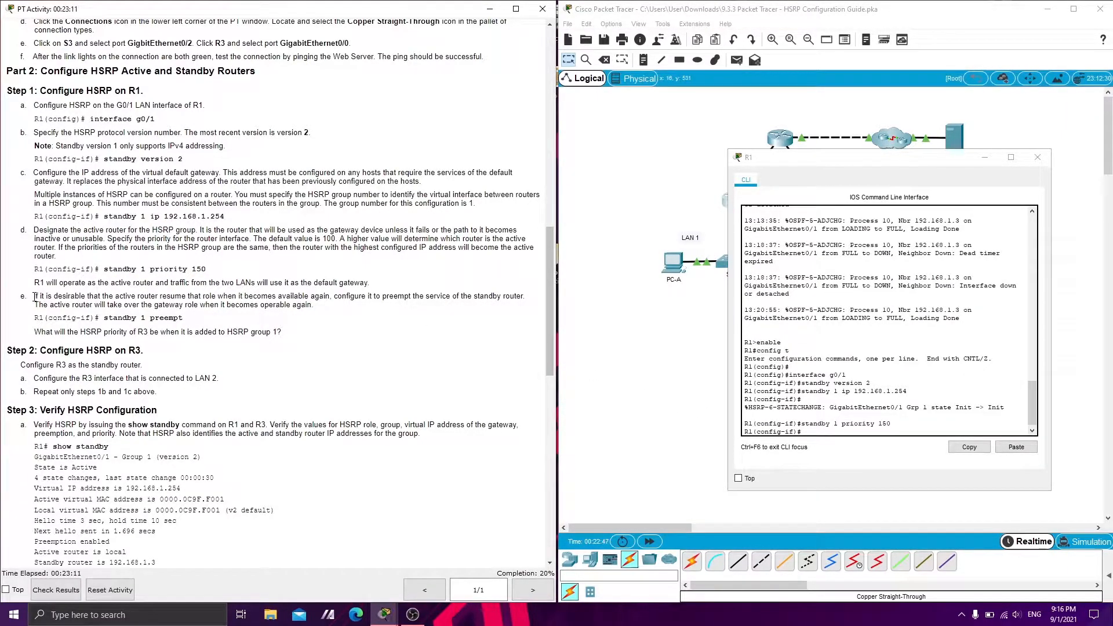
drag(34, 296, 123, 316)
click(114, 328)
drag(104, 317, 183, 317)
click(864, 416)
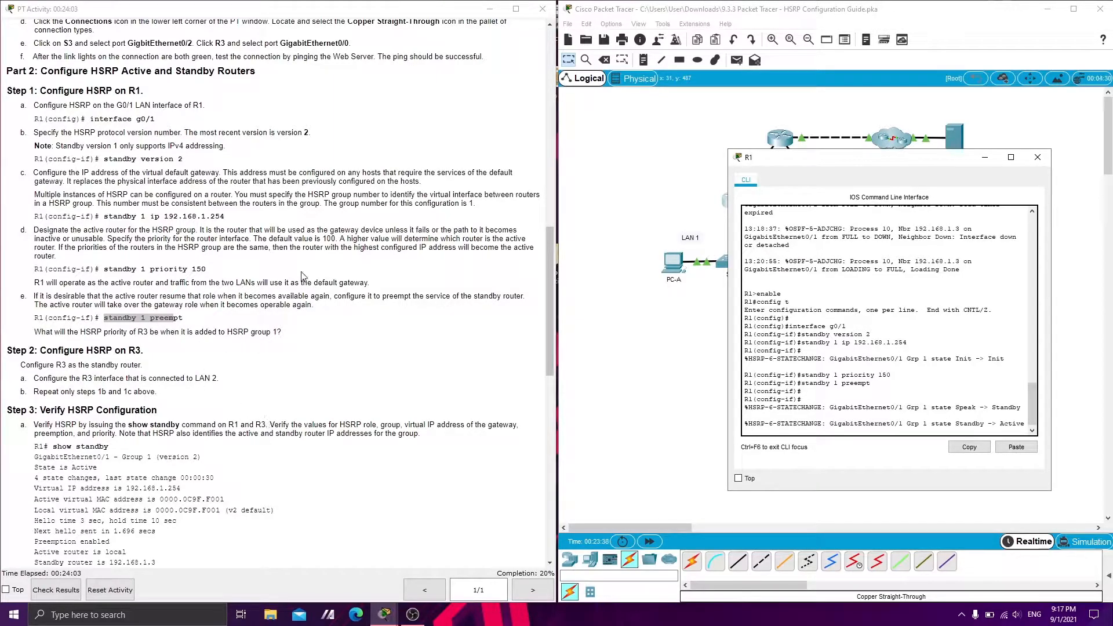
Check the default HSRP priority in the guide, minimize R1's window and enter global configuration mode in R3's CLI
drag(253, 238, 336, 238)
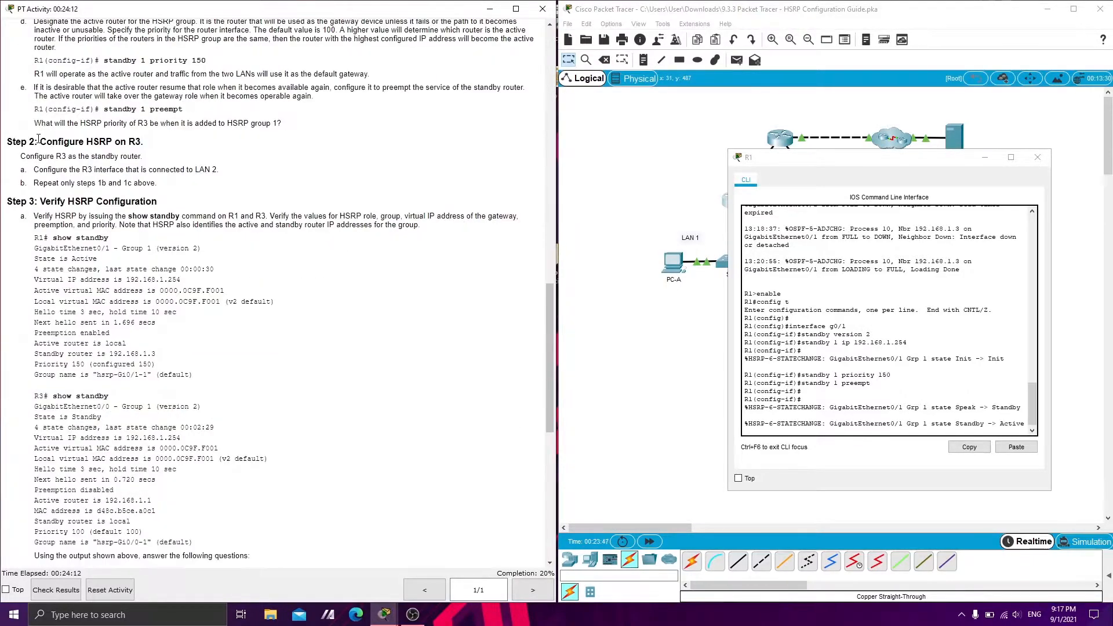
drag(47, 141, 129, 141)
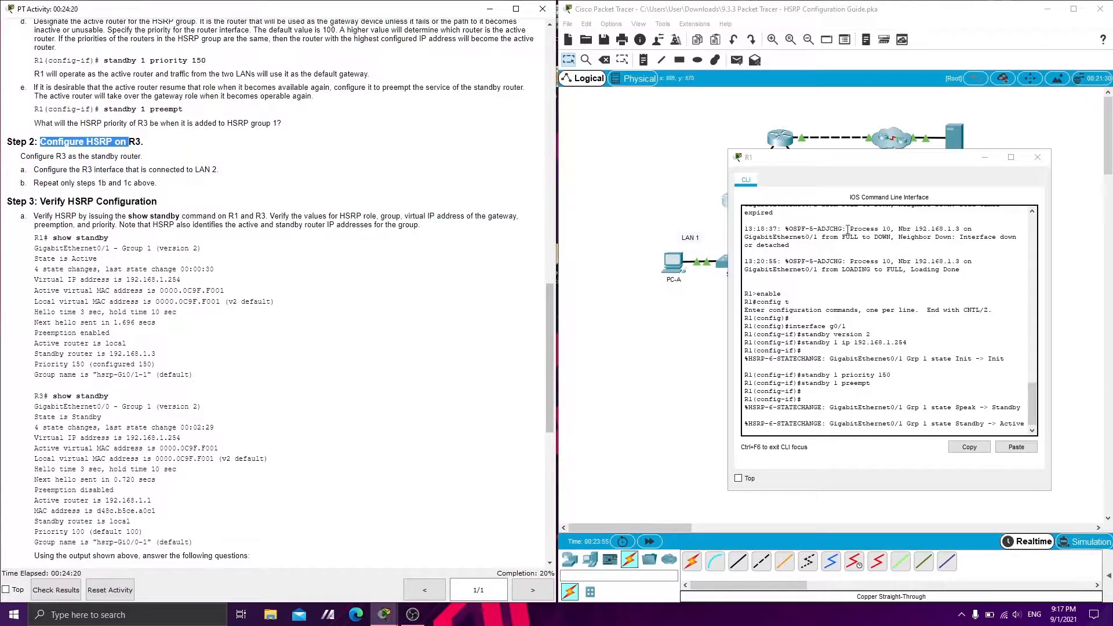
click(984, 157)
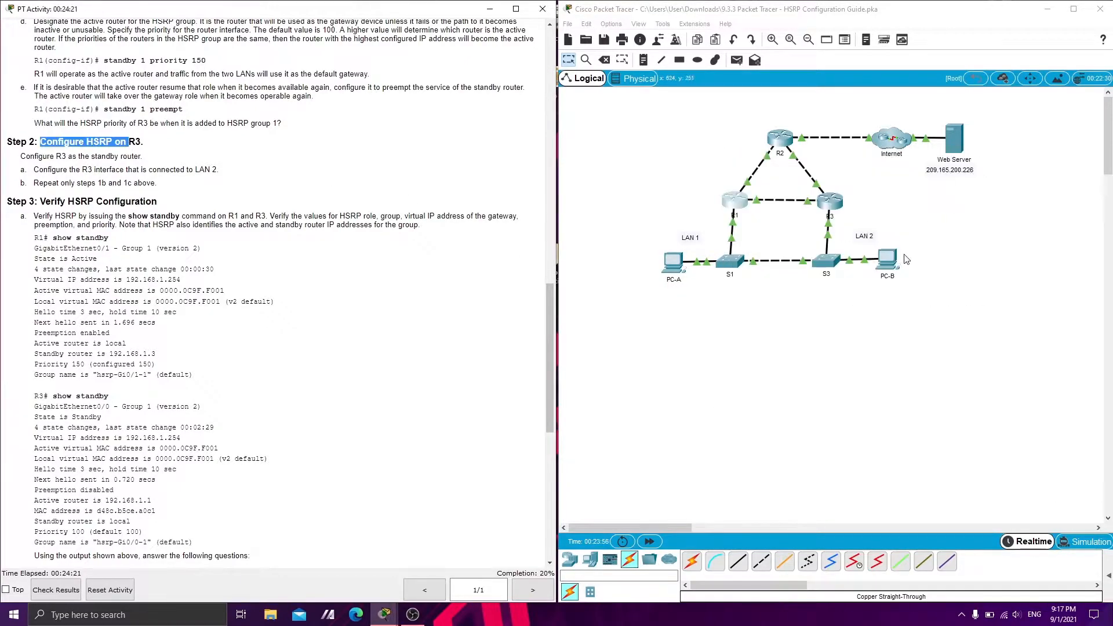
click(828, 204)
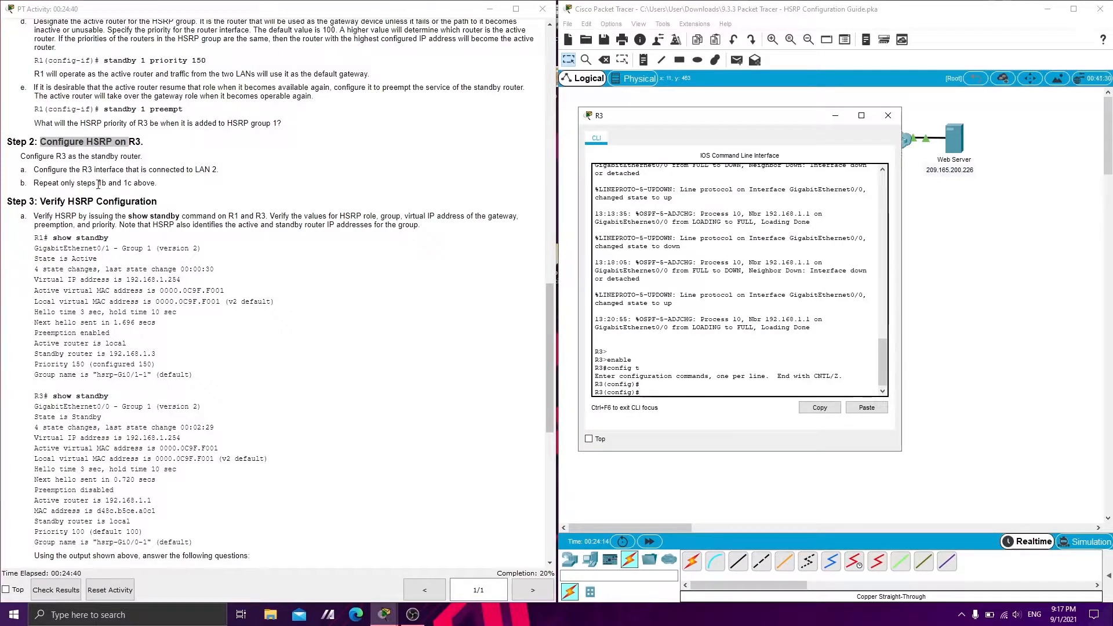
On R3's interface g0/0, set standby version 2 and the HSRP group 1 virtual IP 192.168.1.254
scroll(121, 186, up, 3)
drag(34, 98, 477, 160)
click(476, 160)
click(722, 392)
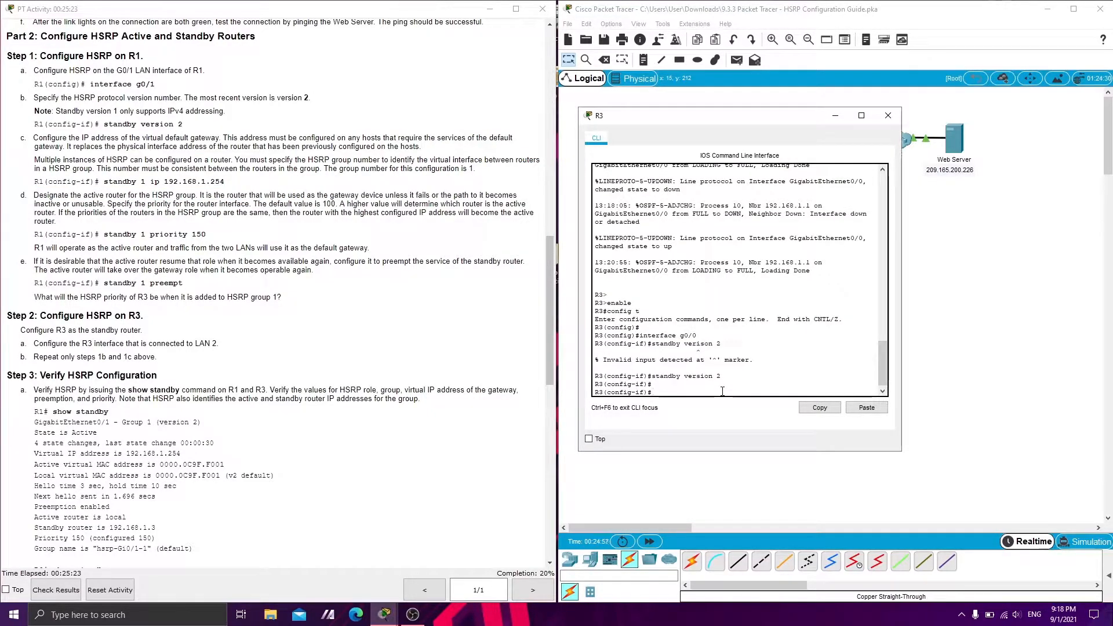
text(standby 1 ip 192.168.1.254)
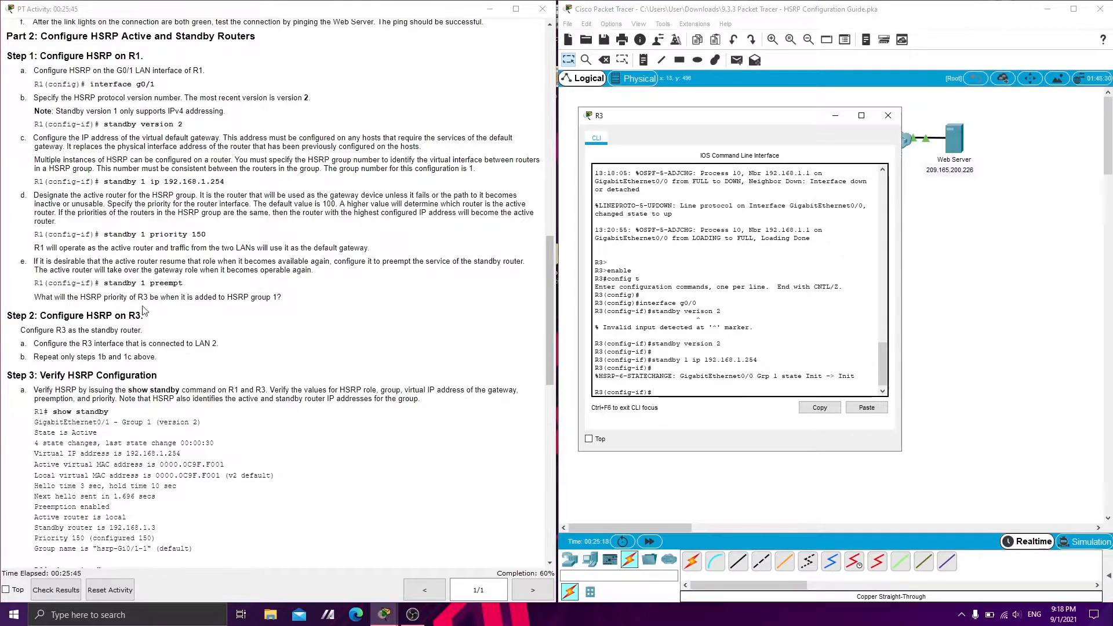
Following Step 3 of the guide, exit R3's configuration mode and run show standby in privileged mode
scroll(58, 192, down, 3)
click(58, 192)
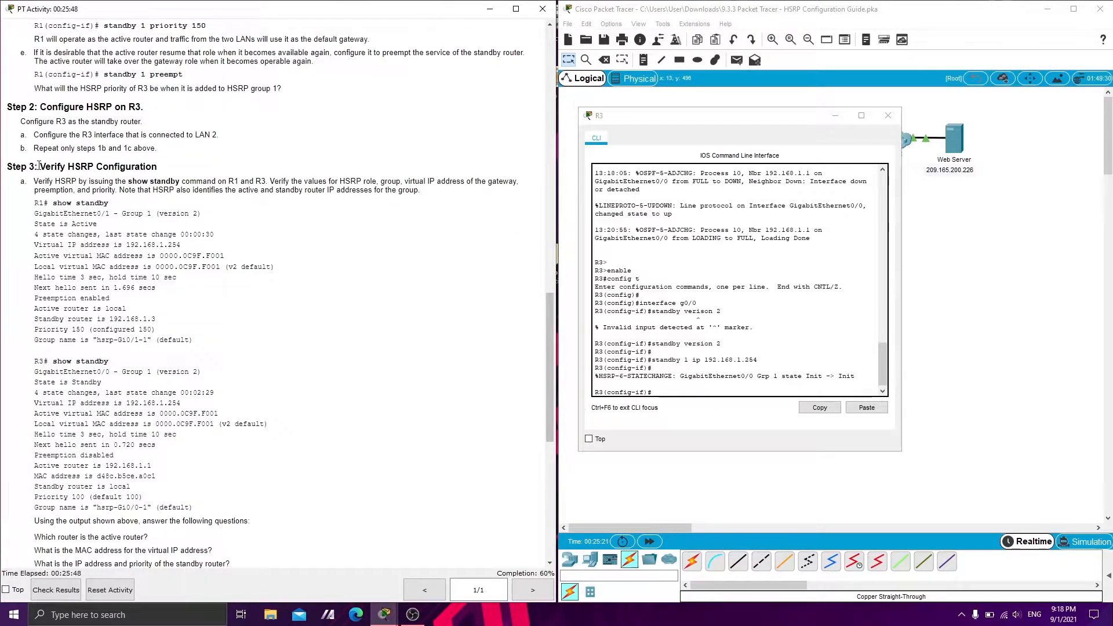
drag(41, 166, 139, 167)
click(102, 181)
drag(34, 182, 260, 180)
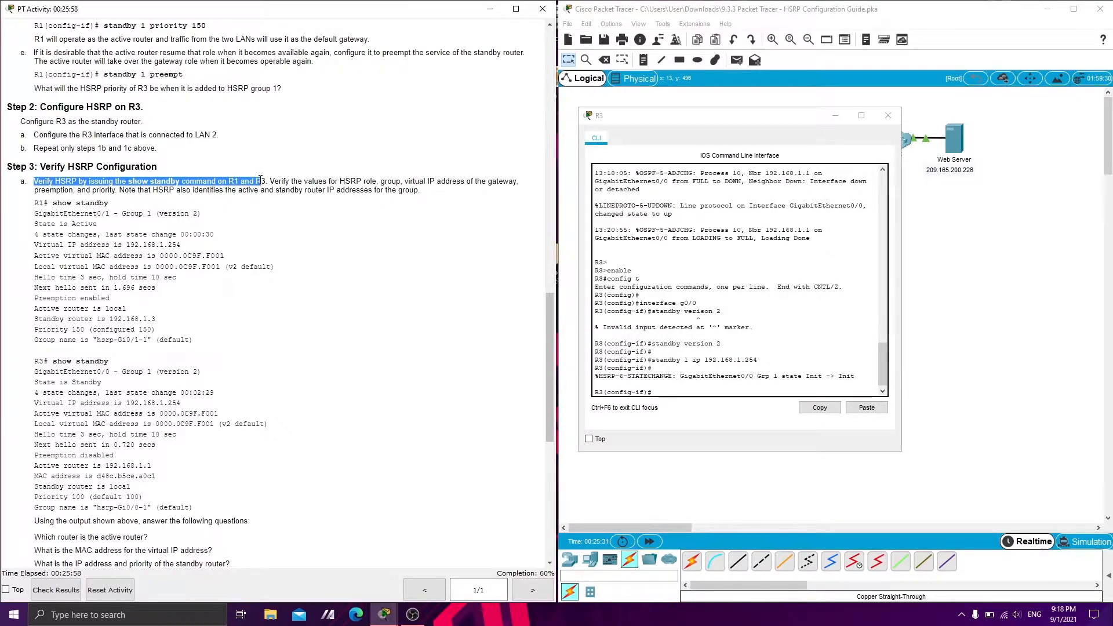
click(196, 204)
click(696, 367)
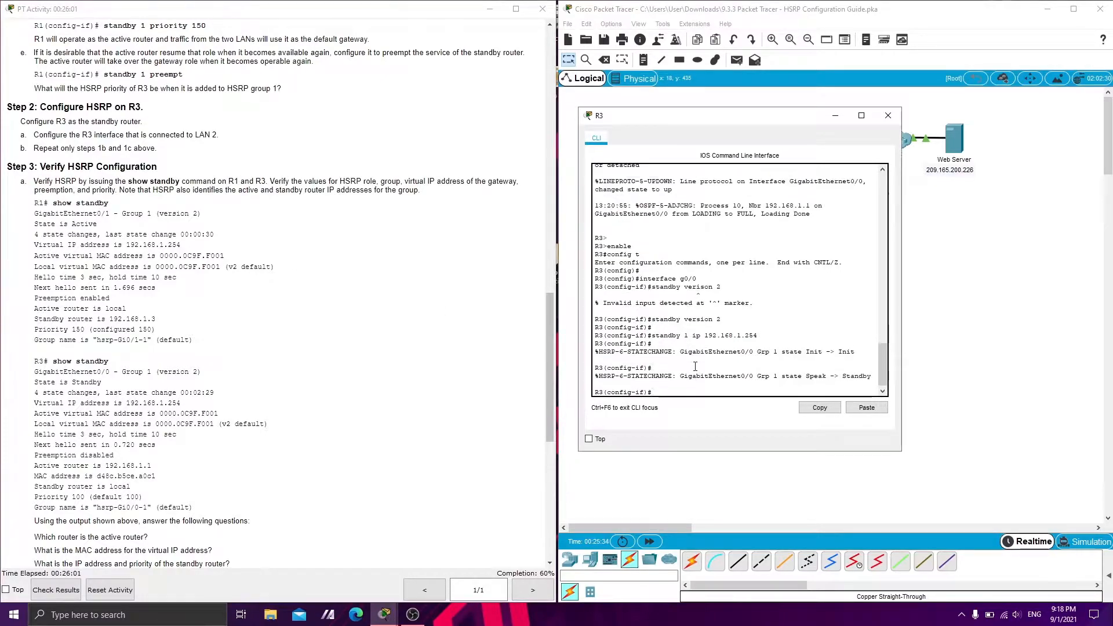
key(Return)
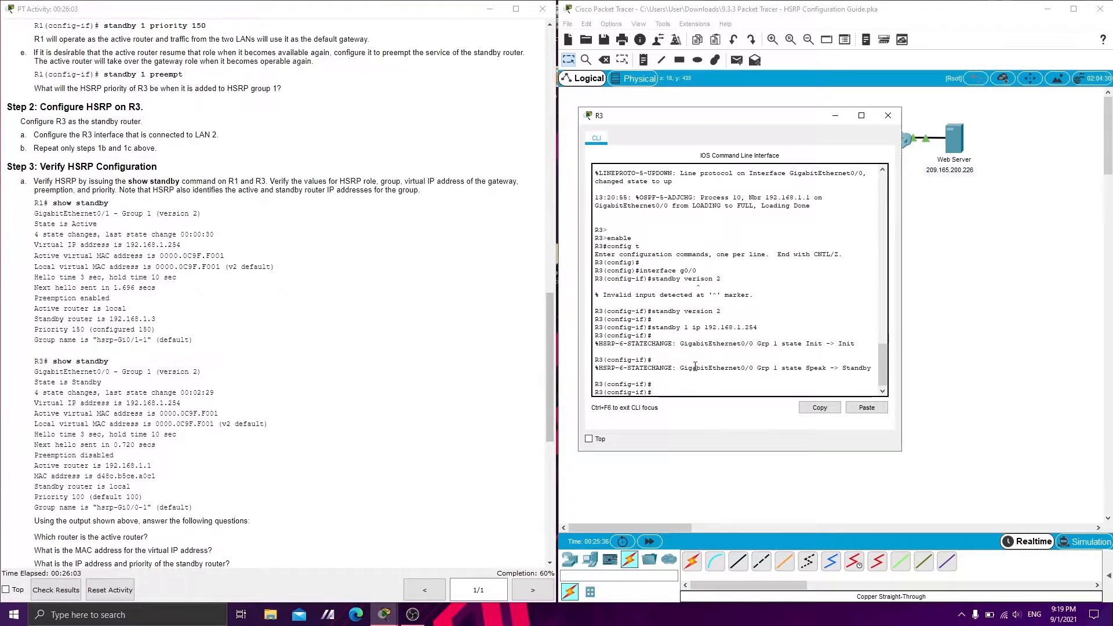
text(show standby)
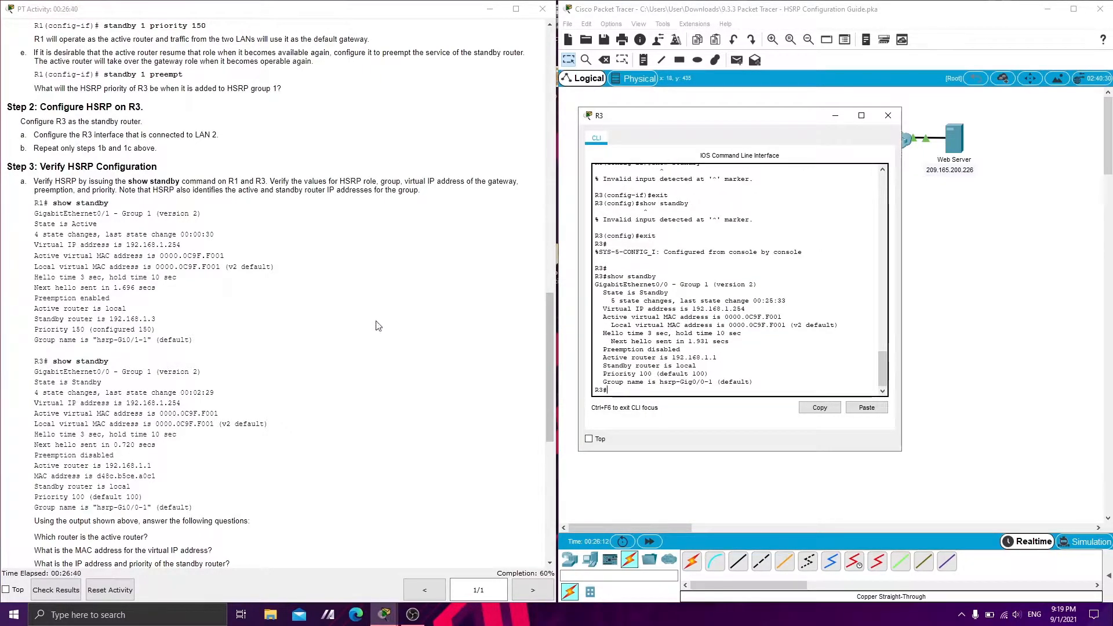
Compare R3's show standby output with the guide's sample for state, active router and priority, and minimize R3's window
scroll(69, 232, down, 3)
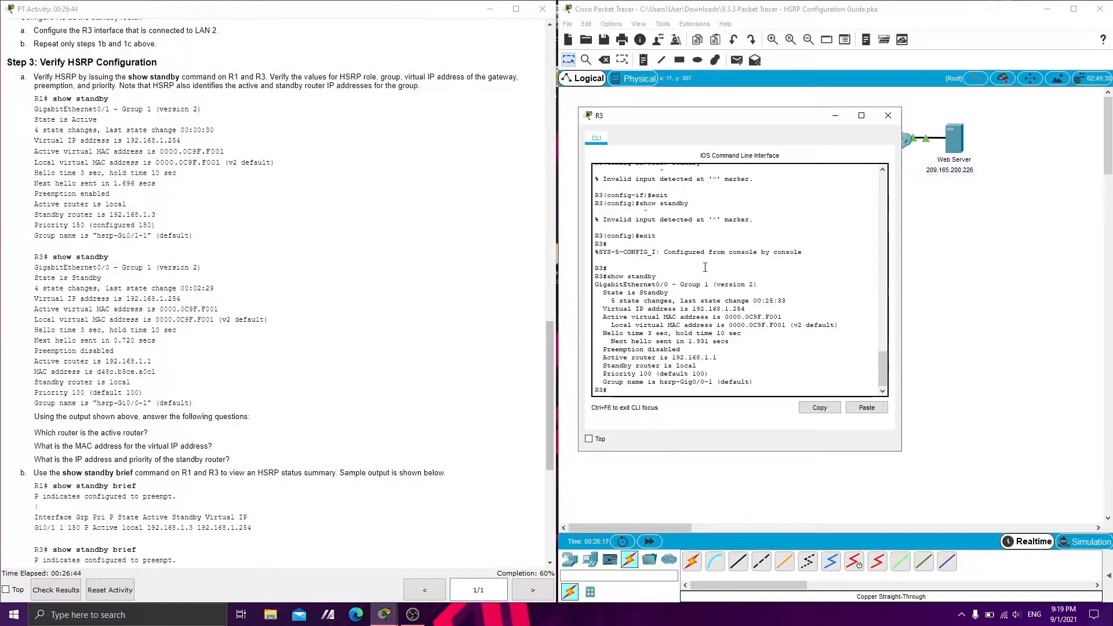
click(74, 288)
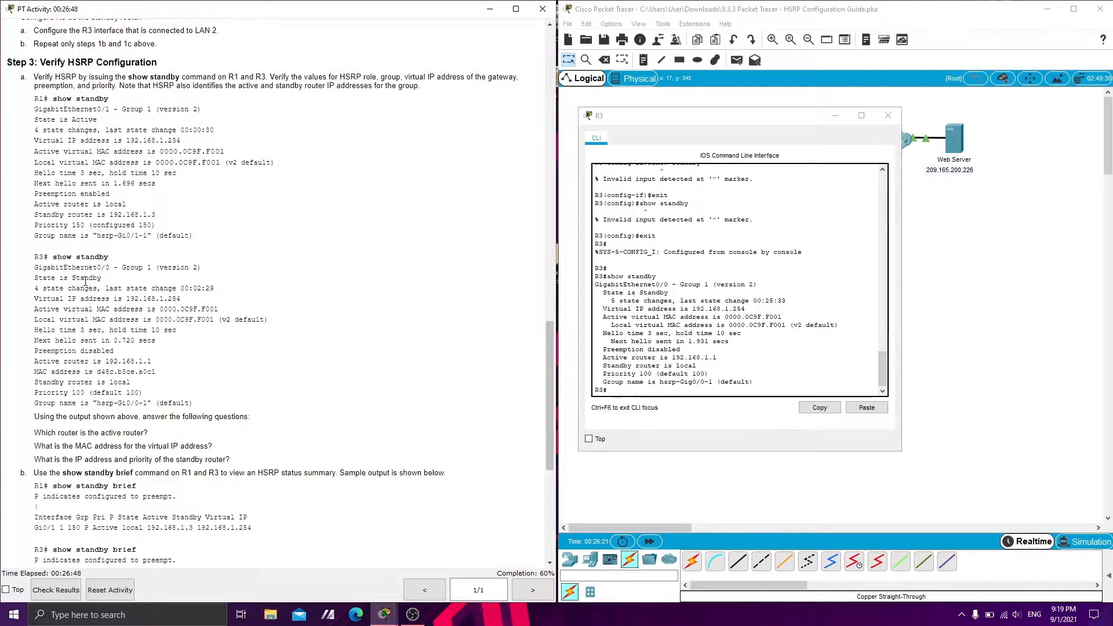
drag(603, 293, 669, 293)
click(627, 333)
drag(602, 366, 694, 367)
click(622, 374)
drag(601, 376, 649, 375)
drag(35, 394, 95, 403)
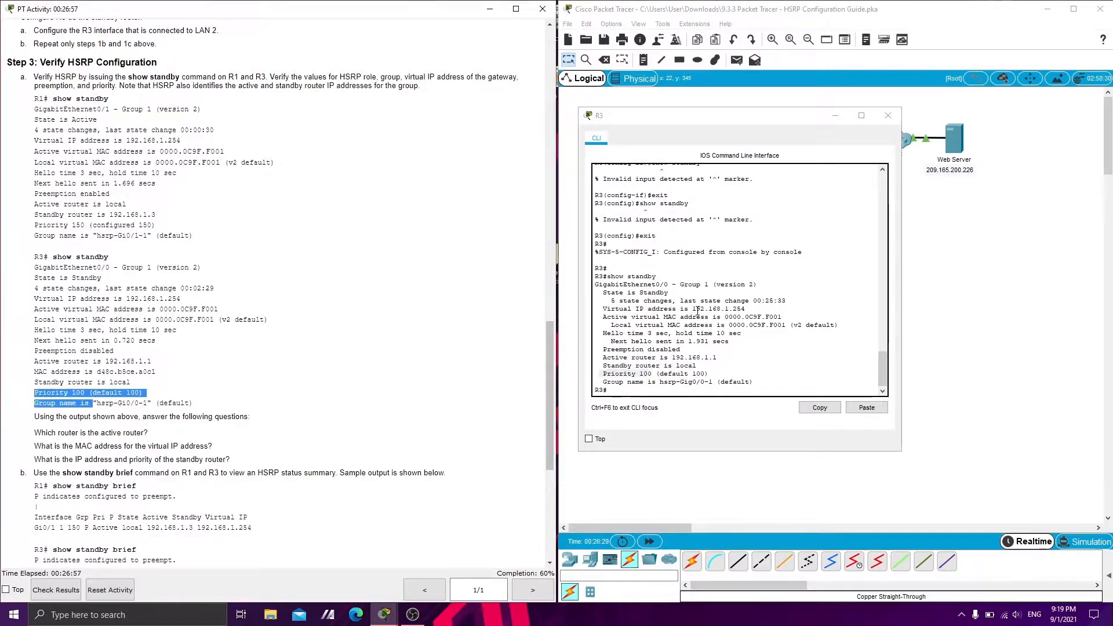
click(812, 301)
click(835, 119)
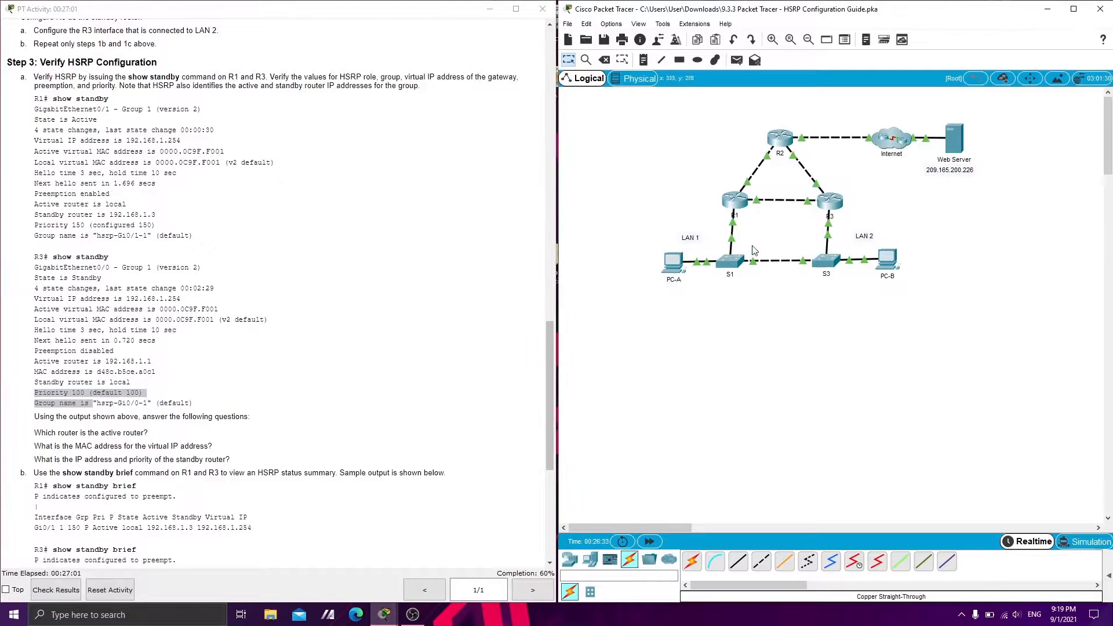
Run show standby in R1's privileged mode and compare its state, version and priority with the guide's sample output
click(735, 210)
key(Return)
key(Return)
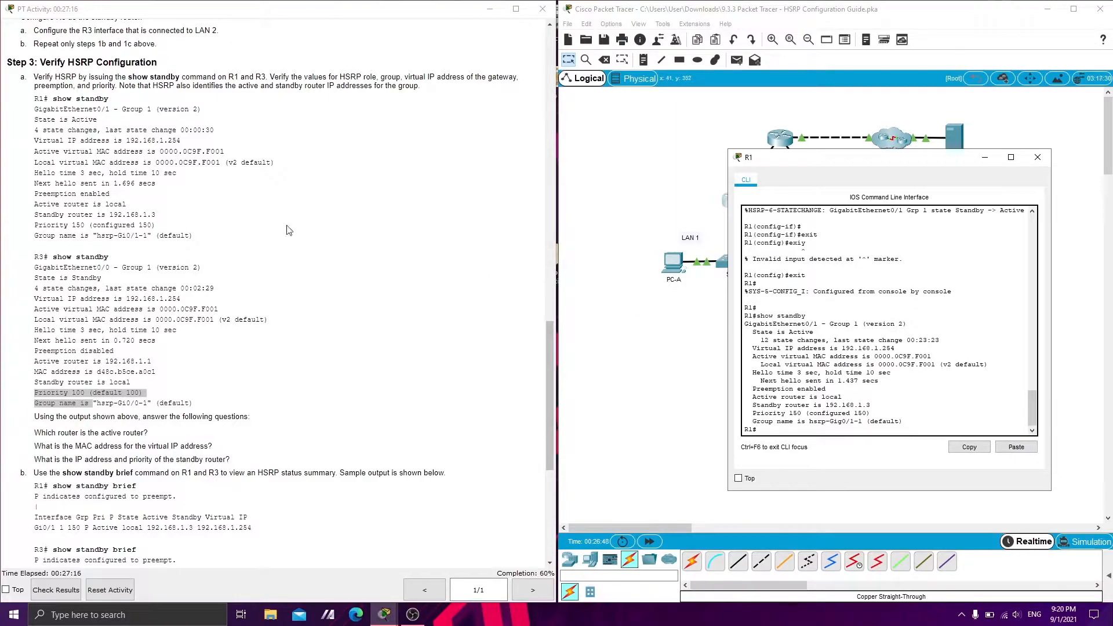
drag(35, 120, 101, 123)
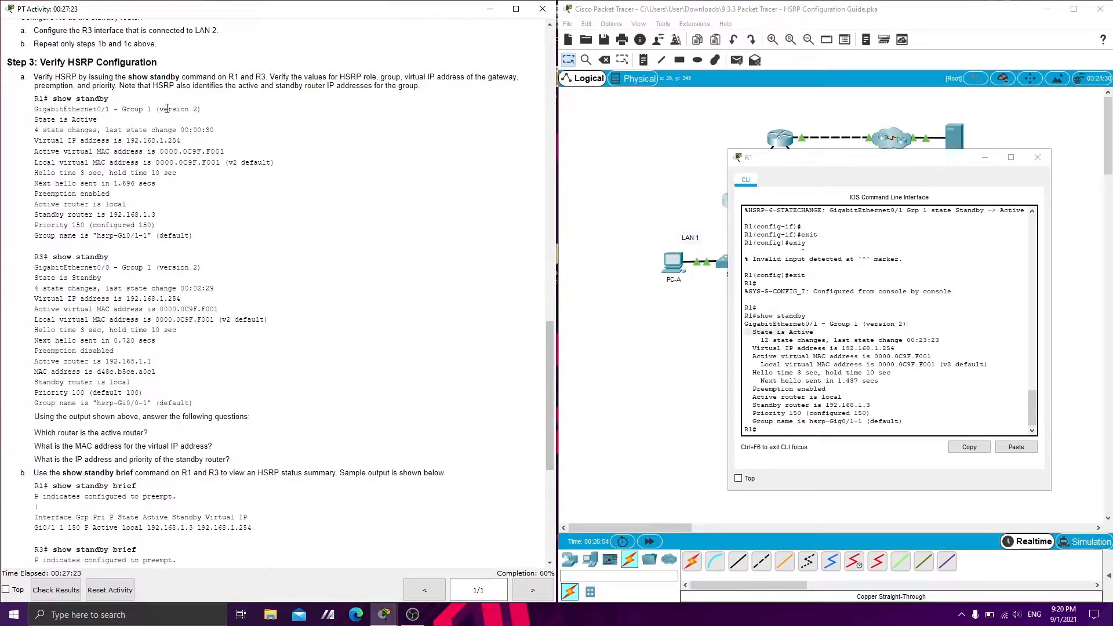
drag(159, 109, 193, 110)
scroll(166, 186, up, 4)
drag(104, 89, 192, 96)
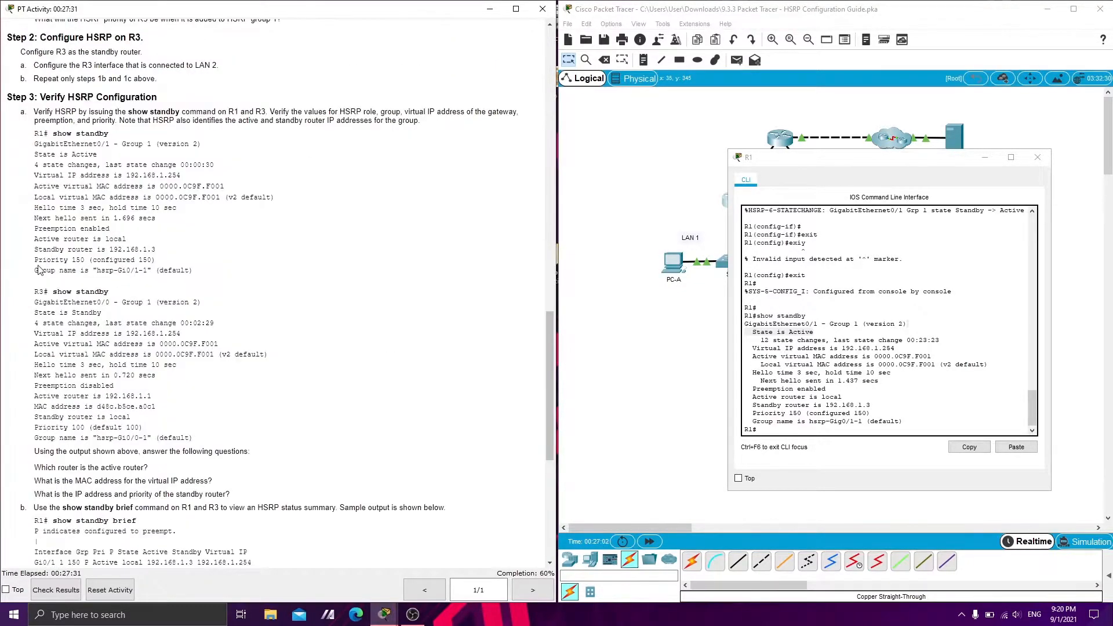
drag(34, 259, 85, 261)
Review the guide's standby 1 priority 150 command that designates R1 as the active router
scroll(748, 403, up, 1)
scroll(171, 196, up, 6)
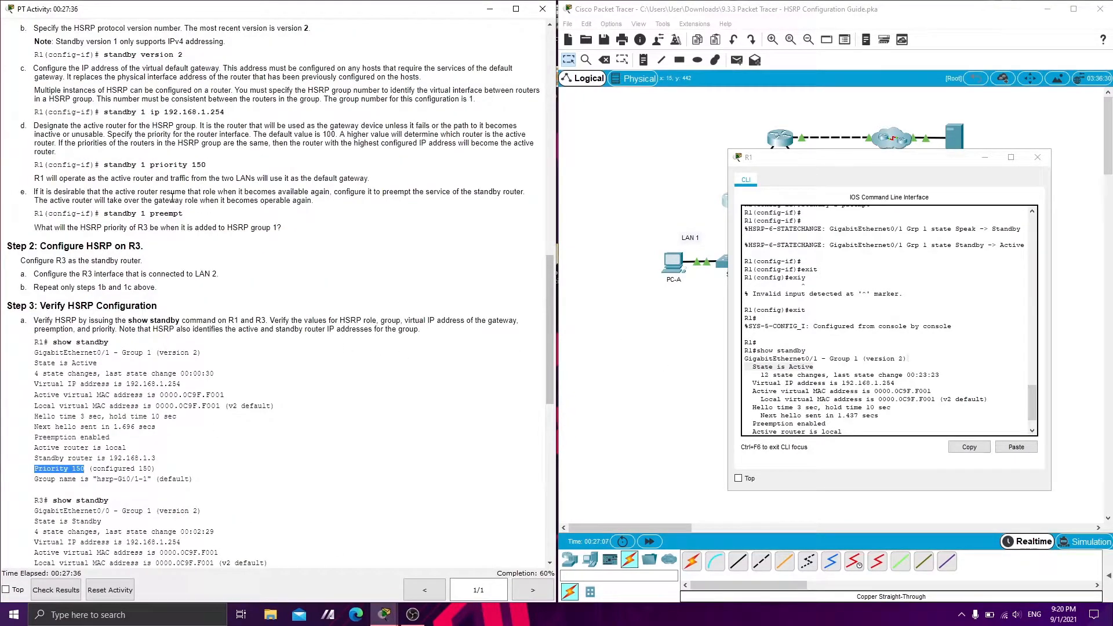
click(209, 168)
drag(210, 169, 106, 167)
click(170, 168)
Following Step 3b of the guide, run show standby brief in R1's CLI
scroll(85, 204, down, 8)
click(800, 442)
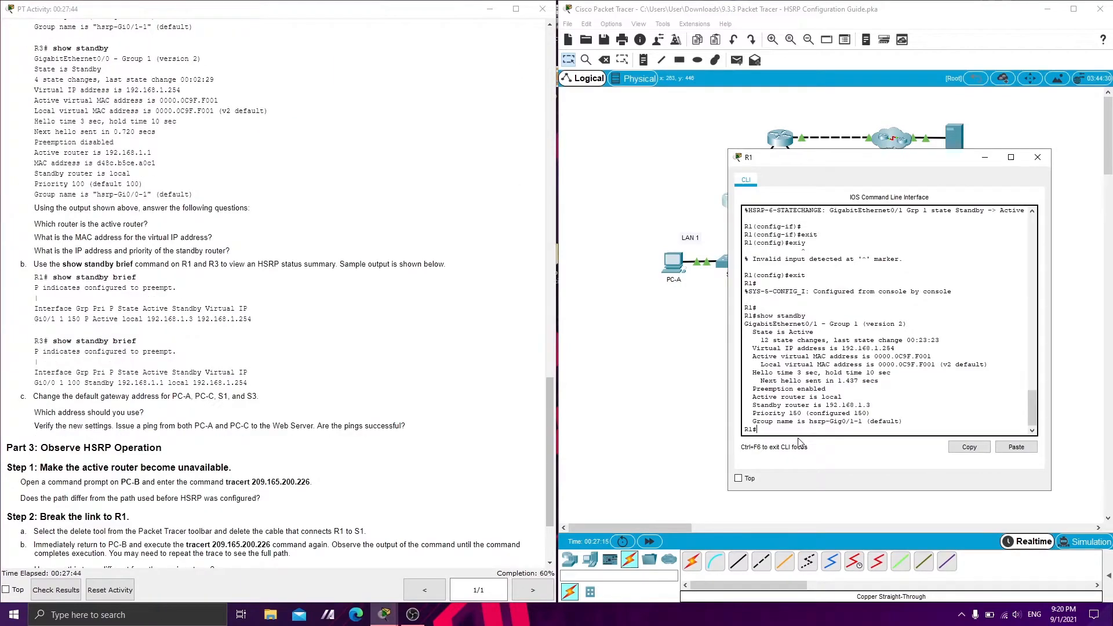
key(Return)
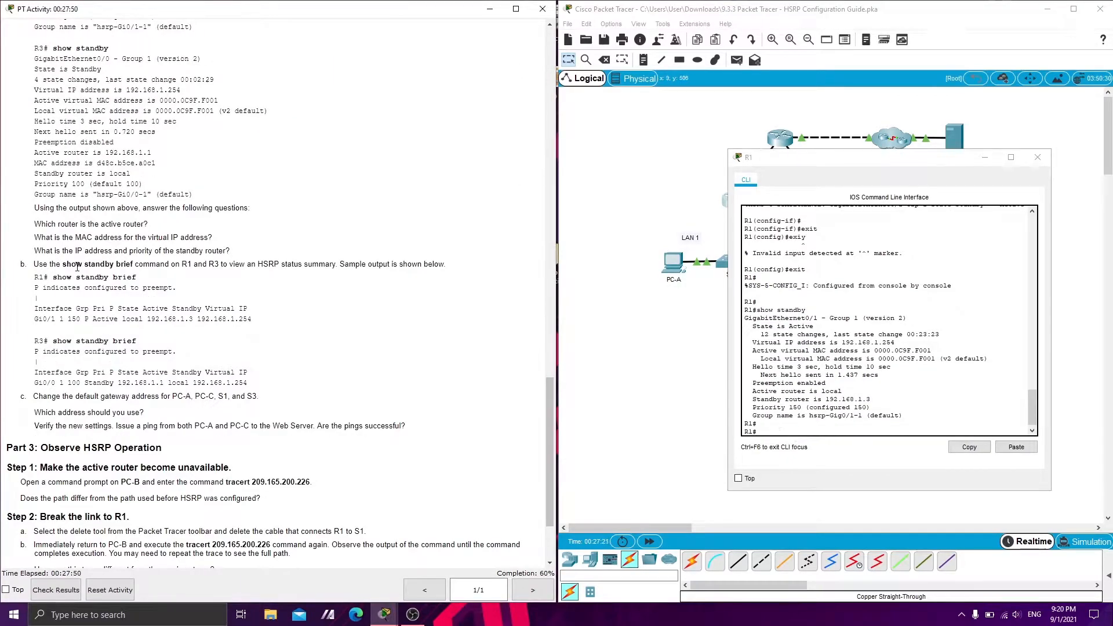
drag(62, 264, 135, 279)
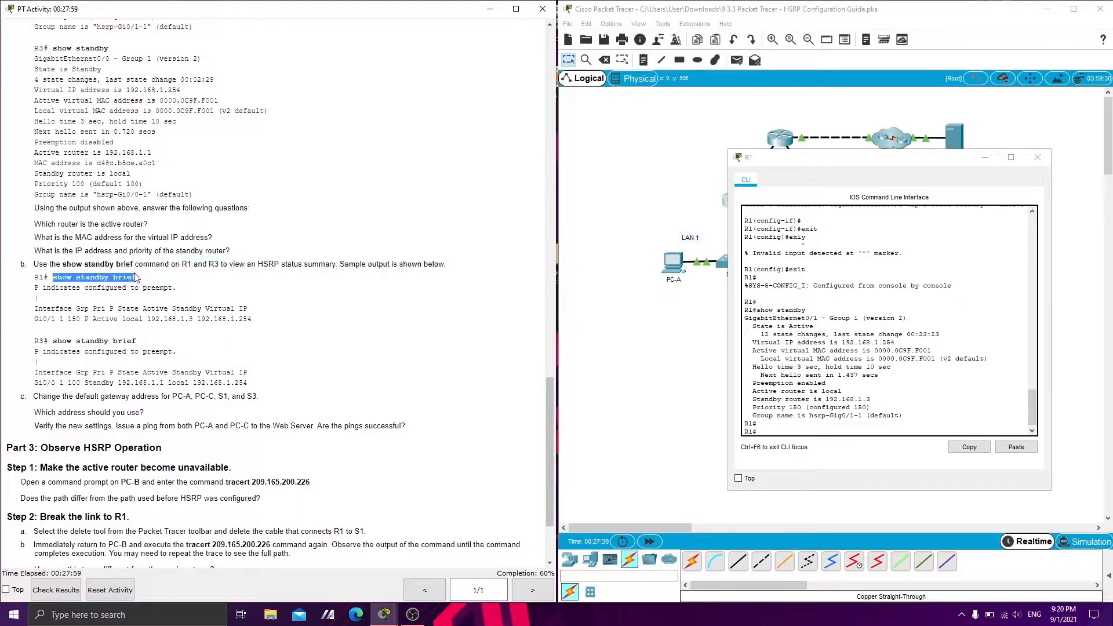
click(833, 430)
key(Up)
text(brief)
key(Return)
key(Return)
Compare R1's widened HSRP status summary with the guide's sample and run show standby brief on R3
drag(724, 358, 610, 359)
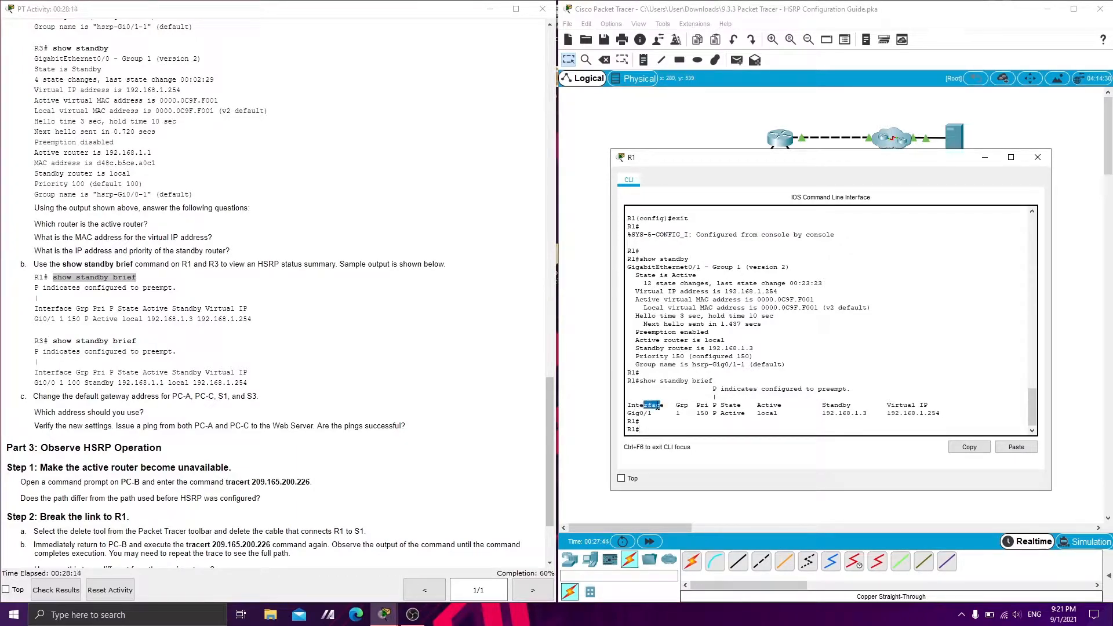
drag(720, 405, 730, 409)
drag(38, 318, 144, 320)
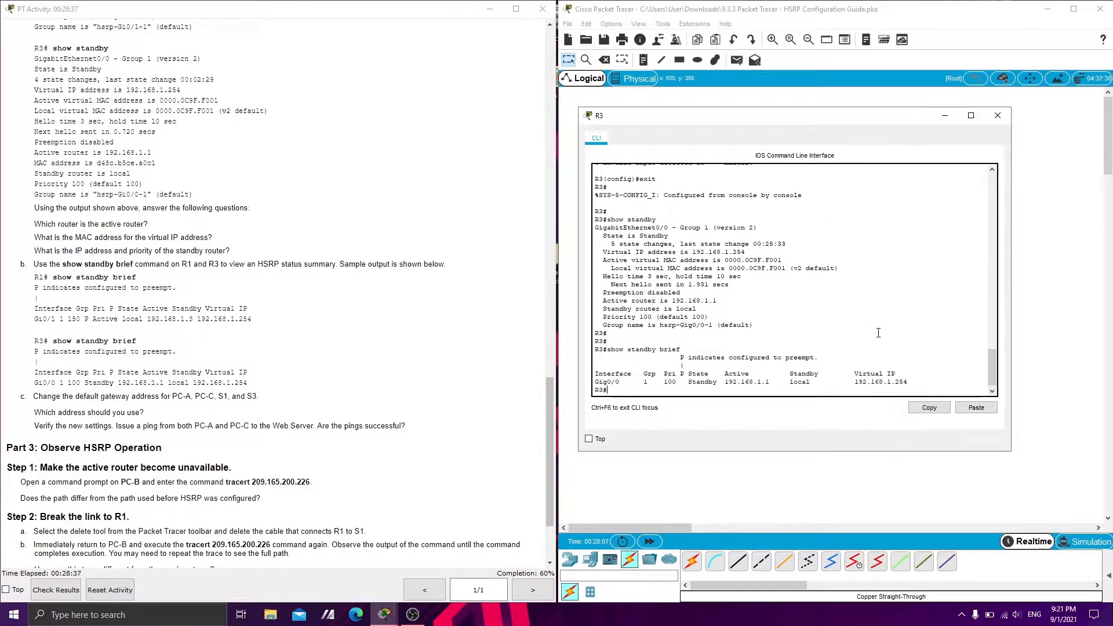
Compare the interface, priority and state in R3's HSRP status summary with the guide's sample
click(599, 386)
drag(34, 383, 180, 386)
double_click(75, 383)
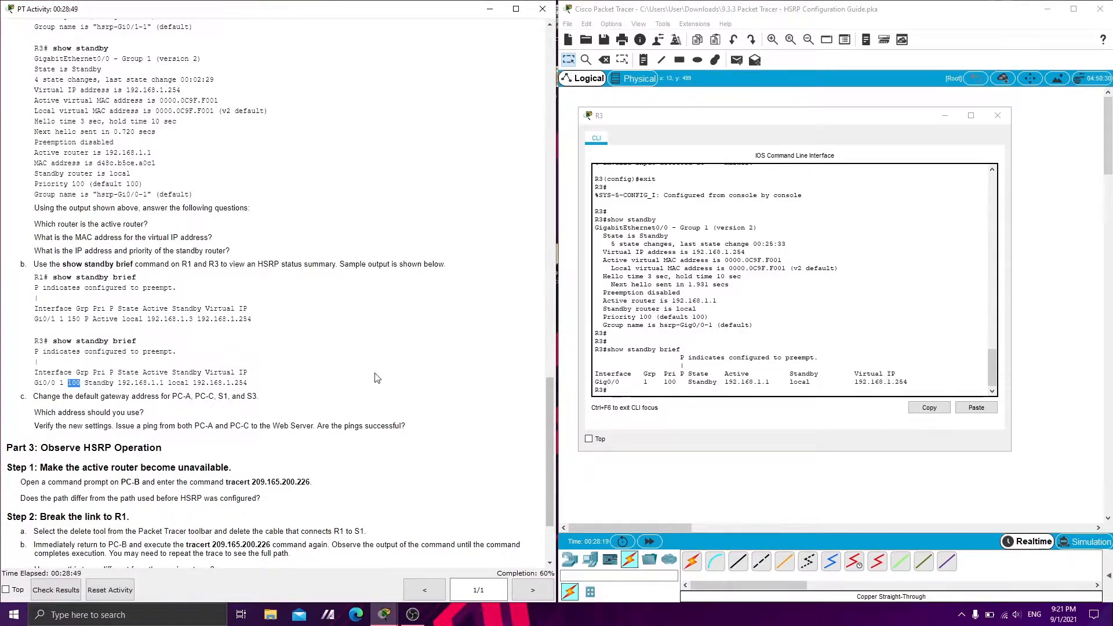
click(649, 384)
drag(694, 375, 538, 389)
Read Step 3c of the guide on changing the default gateways and verifying with pings, and minimize R3's window
scroll(35, 284, down, 2)
drag(33, 280, 238, 280)
click(44, 298)
drag(41, 298, 137, 297)
click(114, 313)
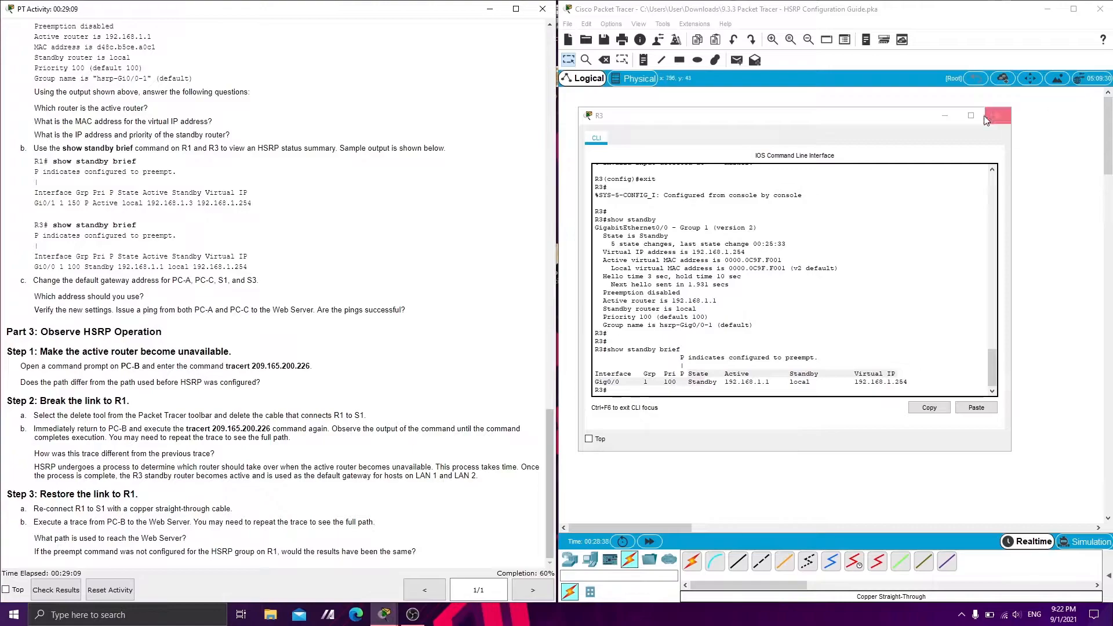
click(945, 115)
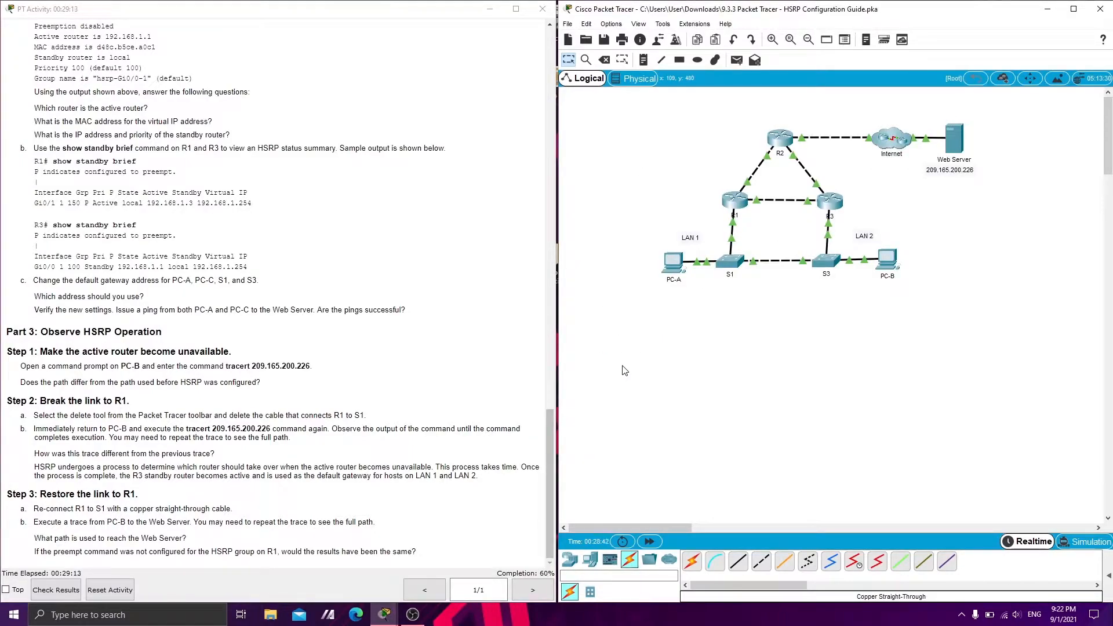
click(734, 200)
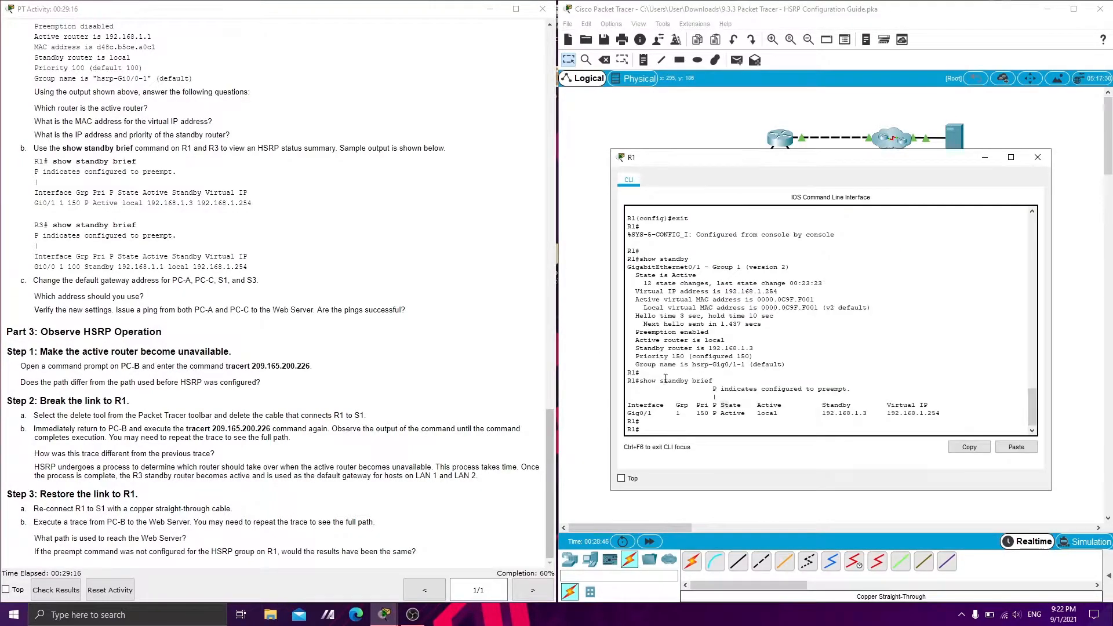
key(Return)
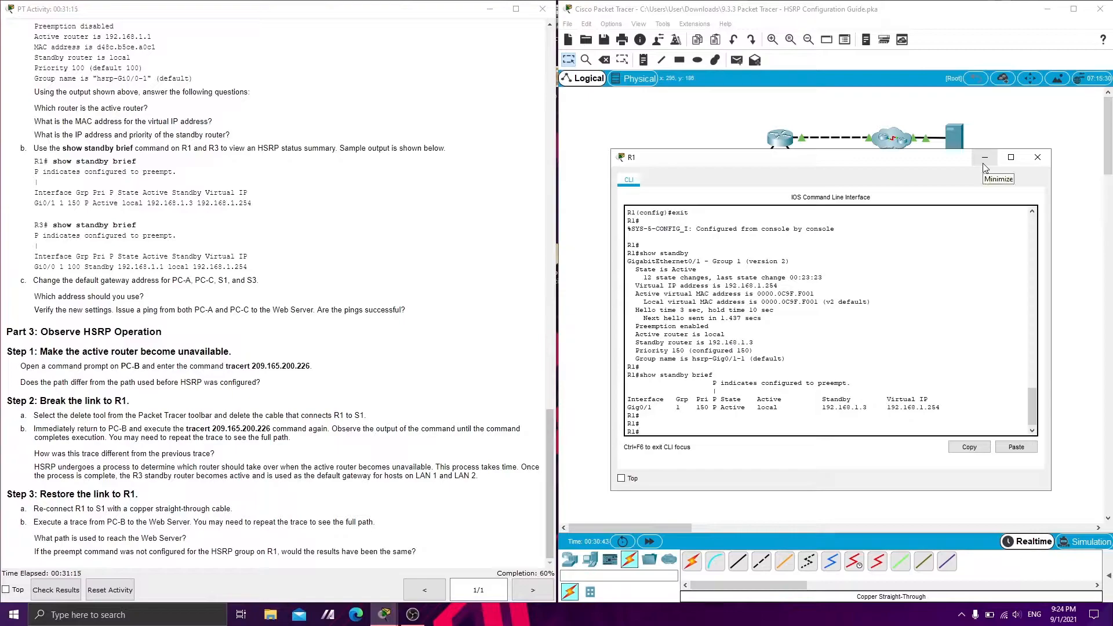
click(988, 161)
Set PC-A's default gateway to the HSRP virtual address 192.168.1.254 in its IP configuration and close PC-A
click(668, 262)
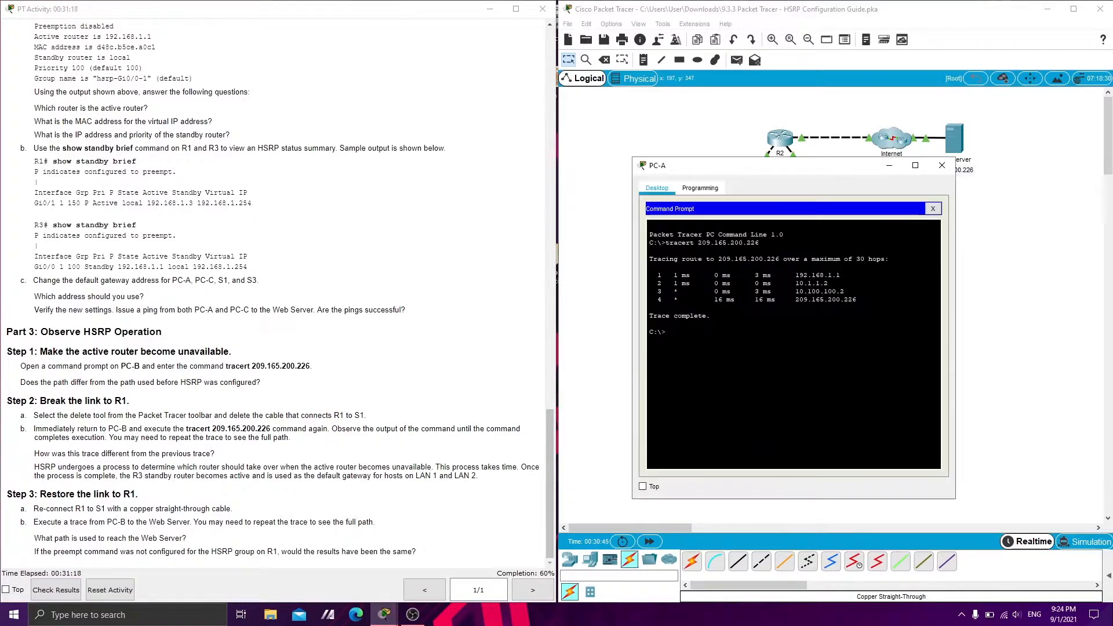
click(933, 209)
click(666, 231)
drag(691, 173, 693, 156)
click(772, 283)
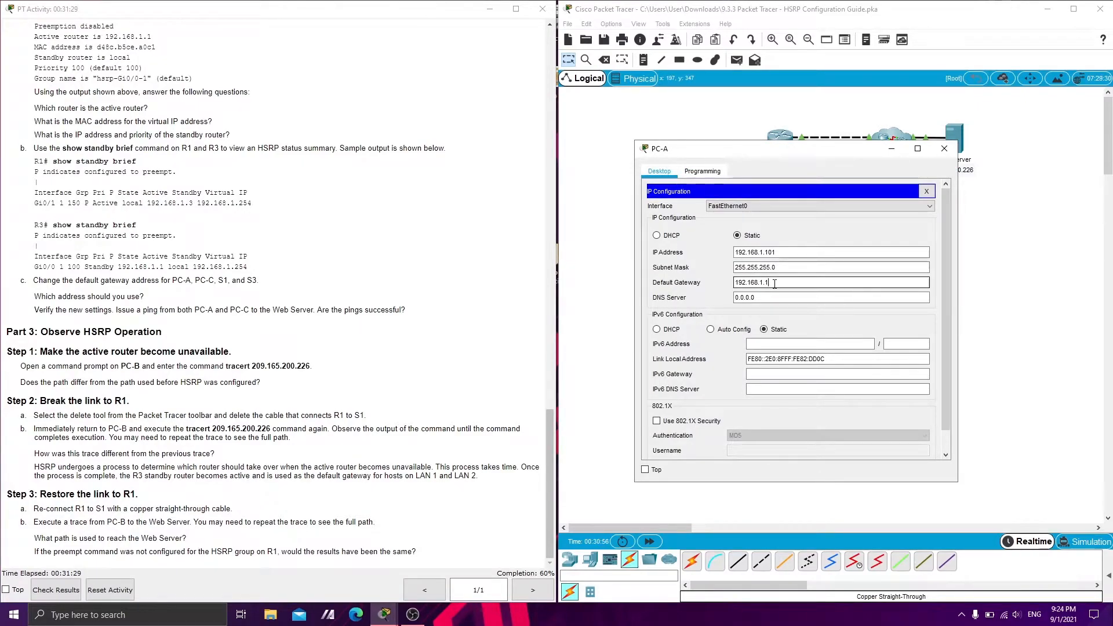
double_click(774, 284)
scroll(317, 294, up, 20)
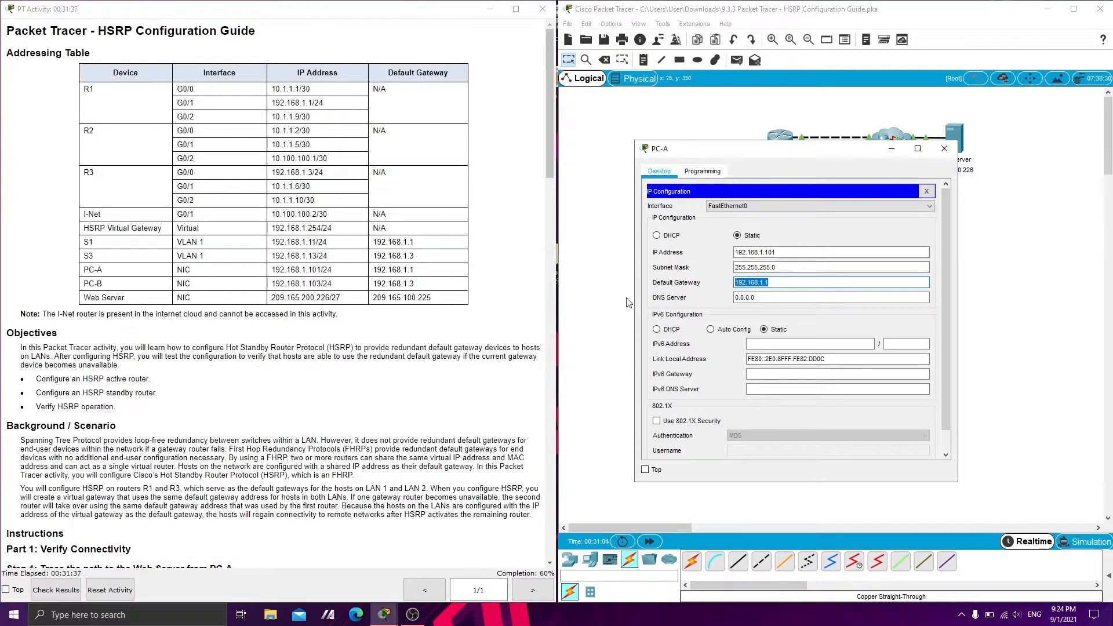
click(926, 191)
click(943, 149)
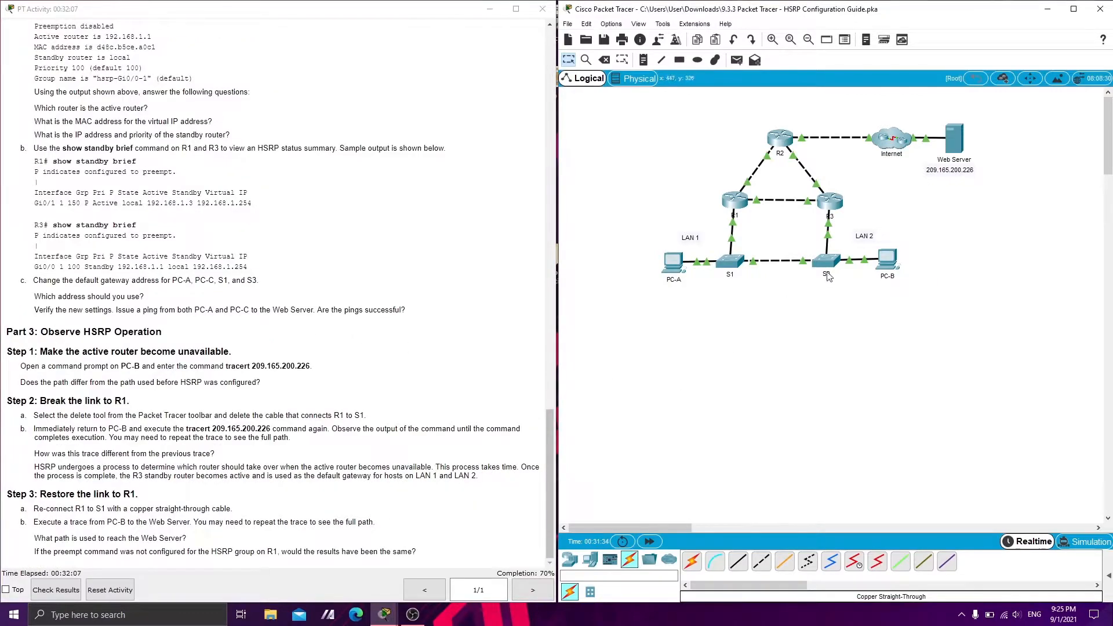
Set the default gateway to 192.168.1.254 on PC-B and on switch S1
click(887, 262)
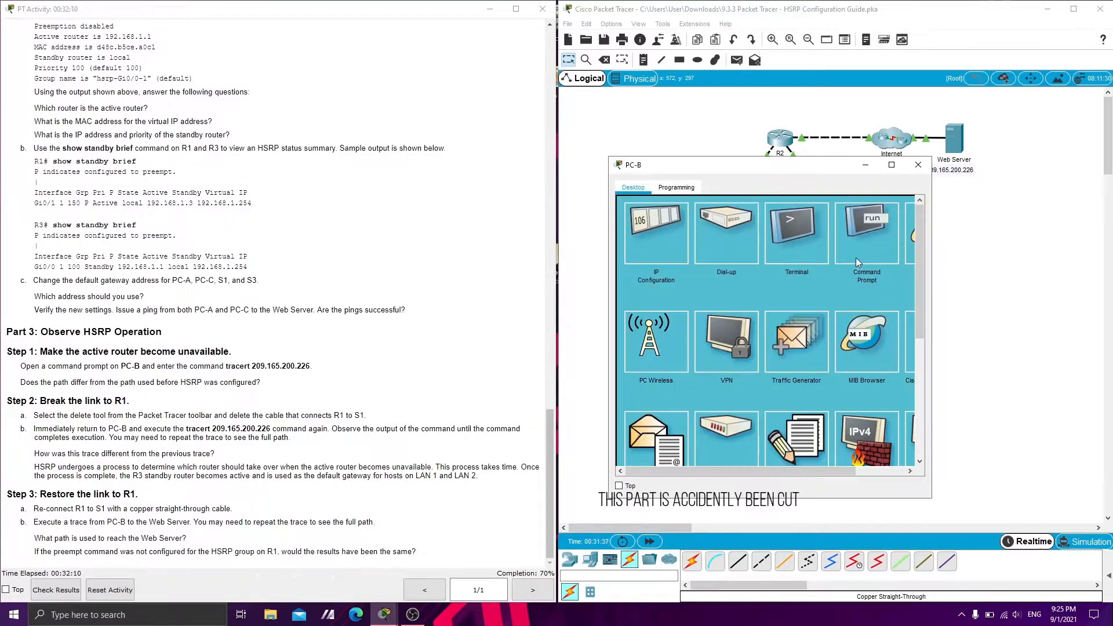
click(683, 259)
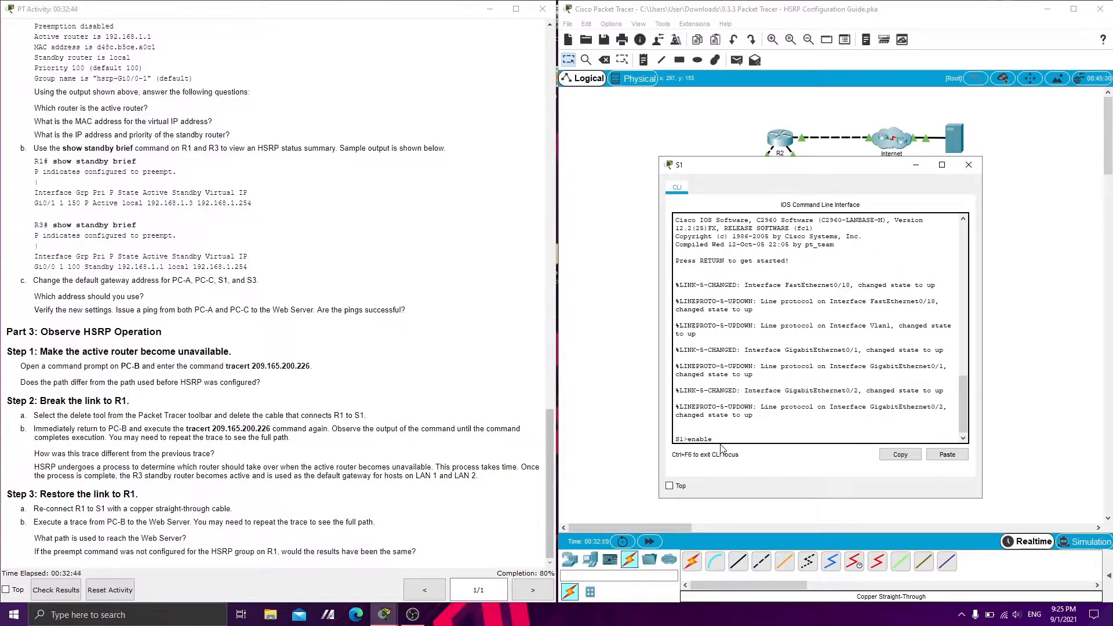
key(Return)
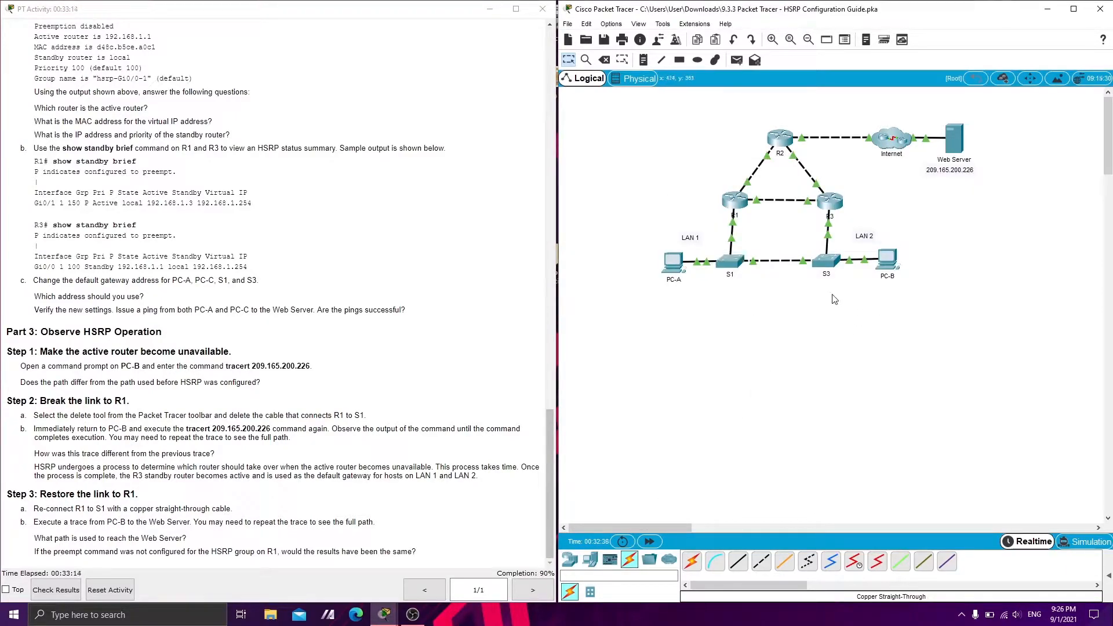
Configure S3 with ip default-gateway 192.168.1.254 in global configuration mode, exit to privileged mode and close its window
click(824, 263)
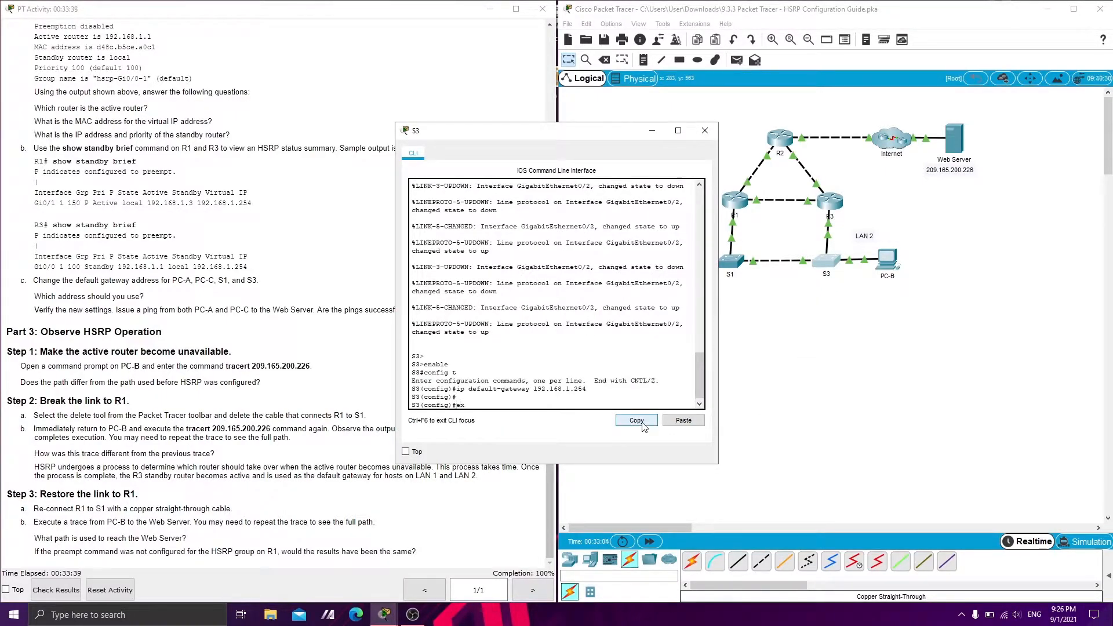
text(it)
key(Return)
key(Return)
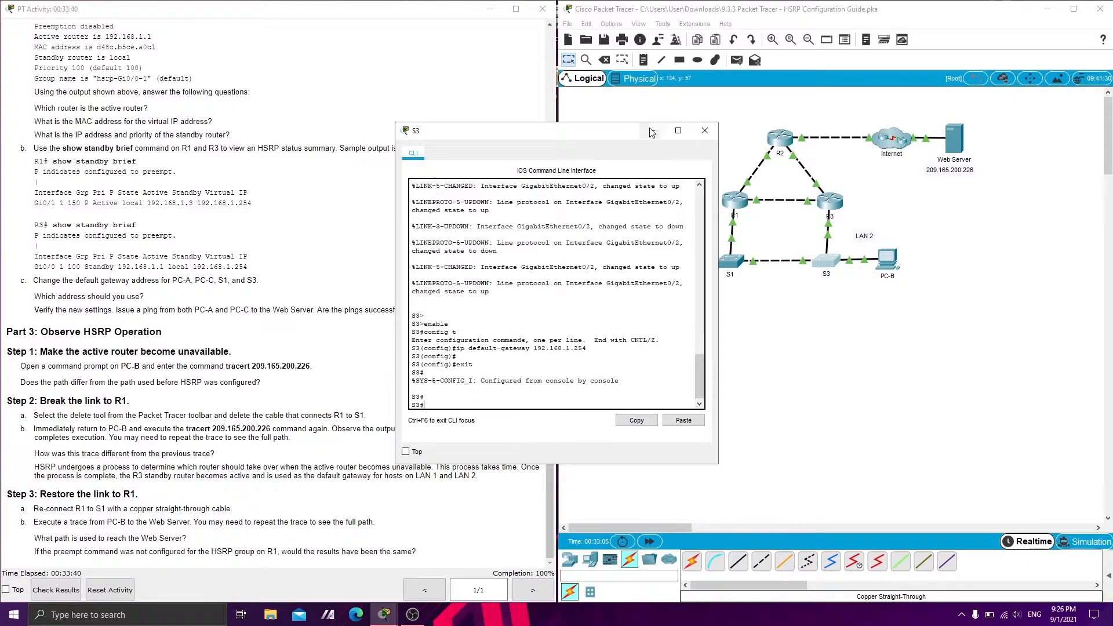
click(703, 131)
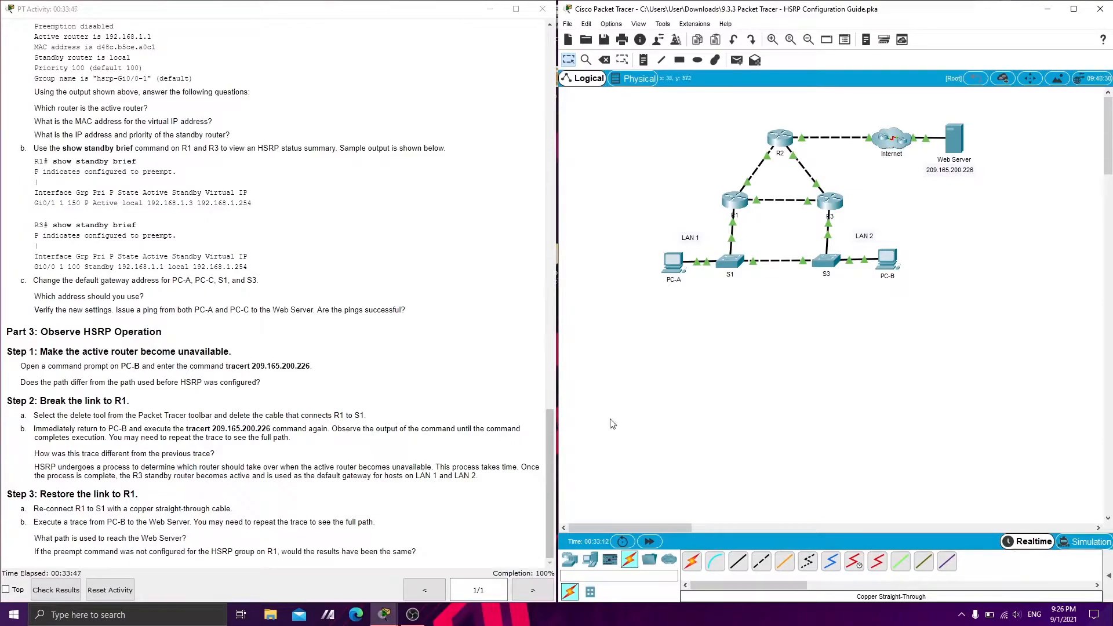
Ping the Web Server at 209.165.200.226 from PC-B's command prompt
click(673, 262)
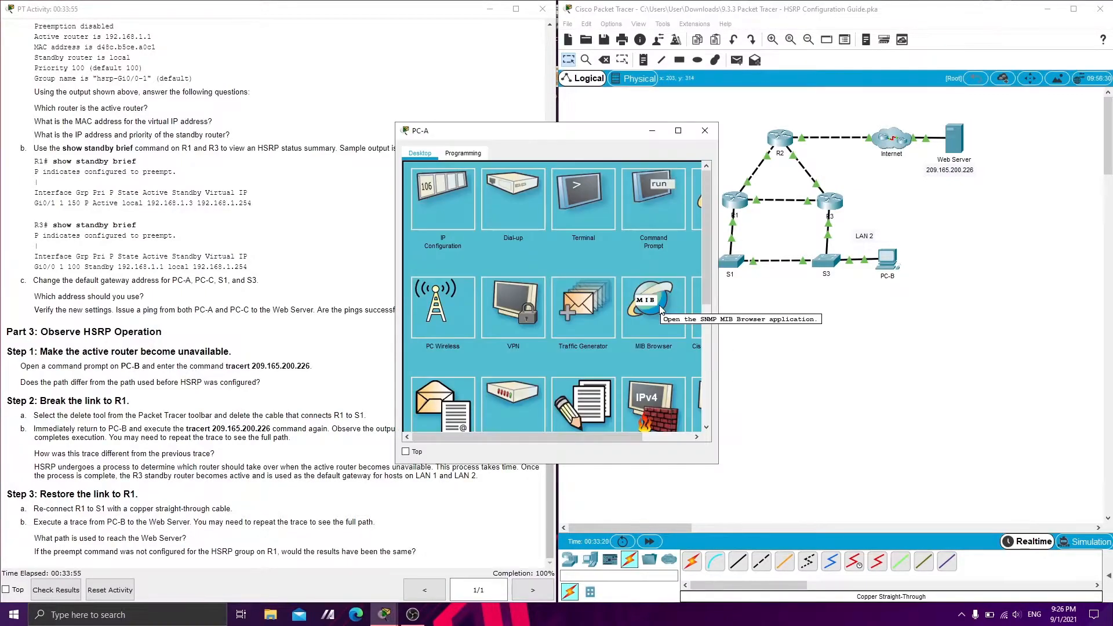
click(705, 130)
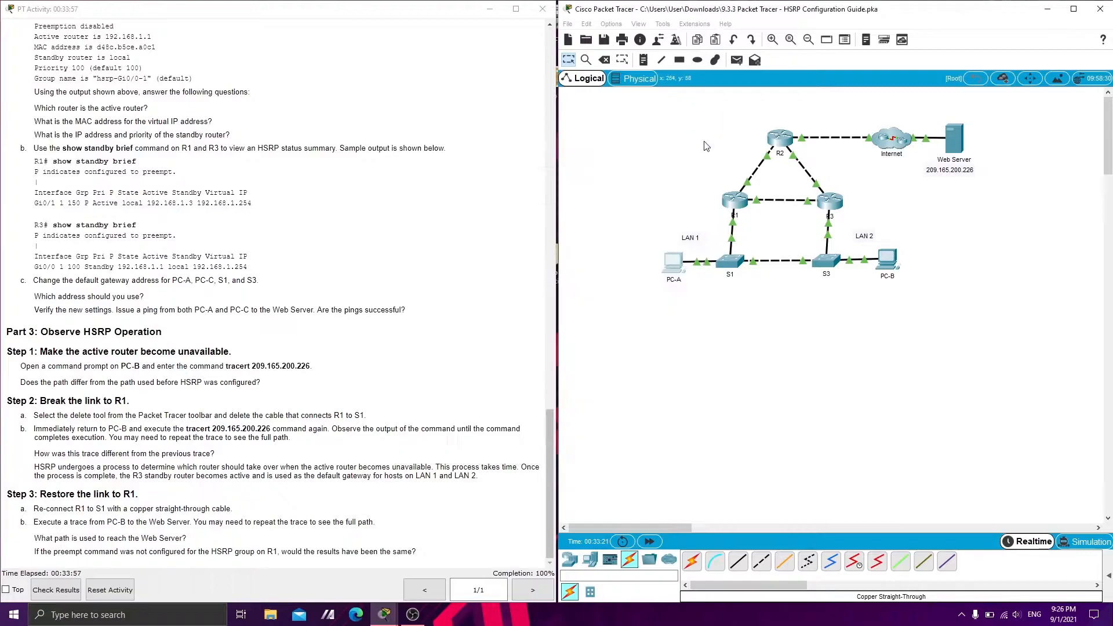
click(887, 260)
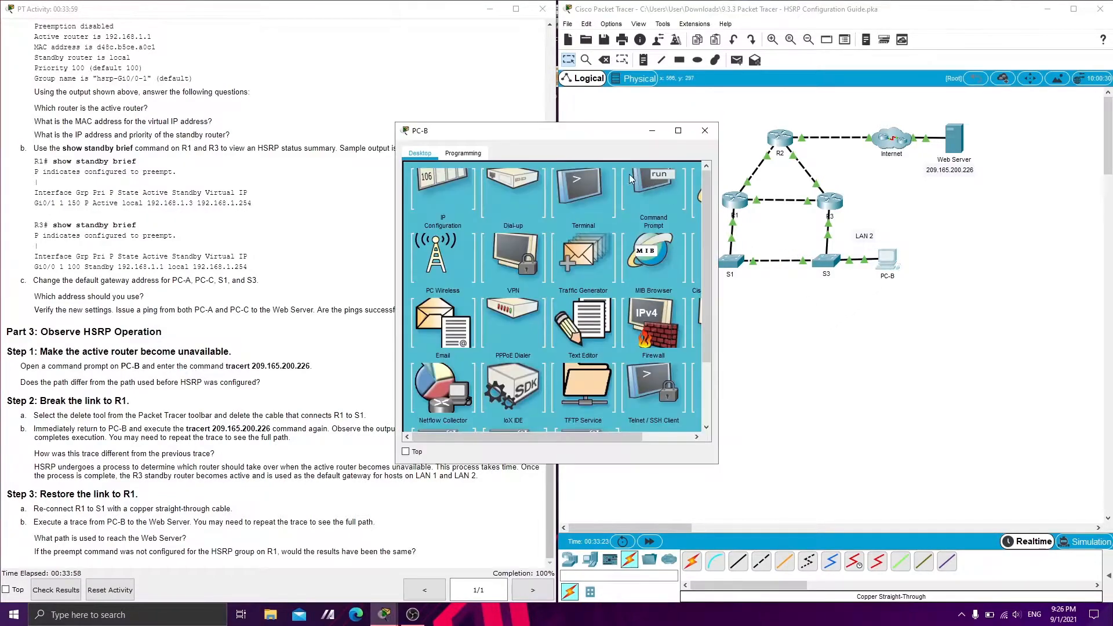
click(662, 220)
drag(553, 123, 758, 160)
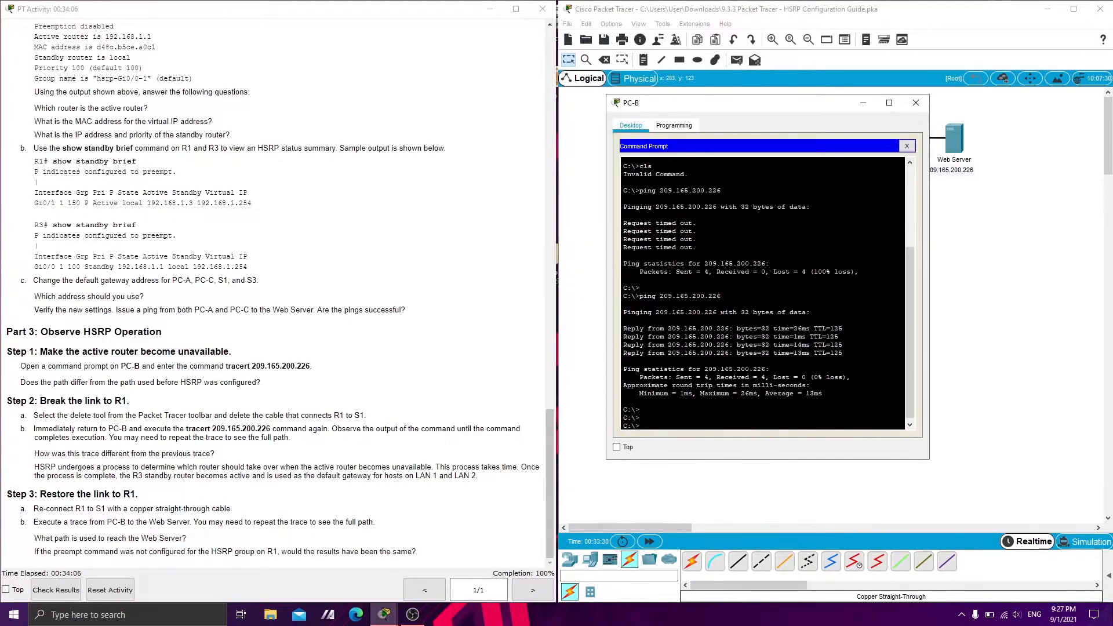
text(ping 209.165)
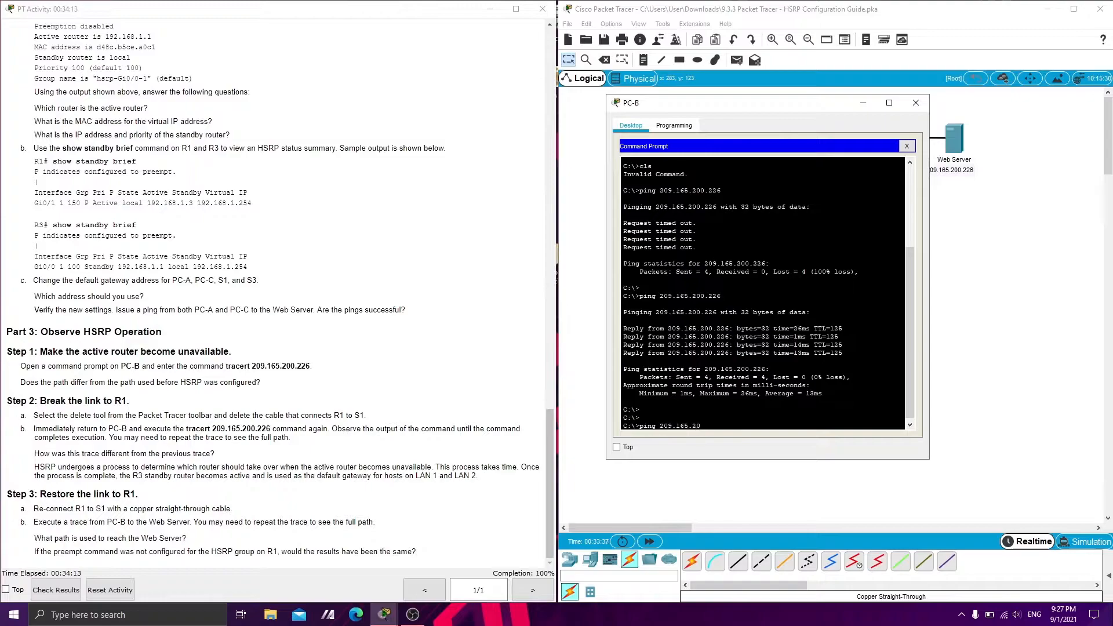
text(.200.226)
key(Return)
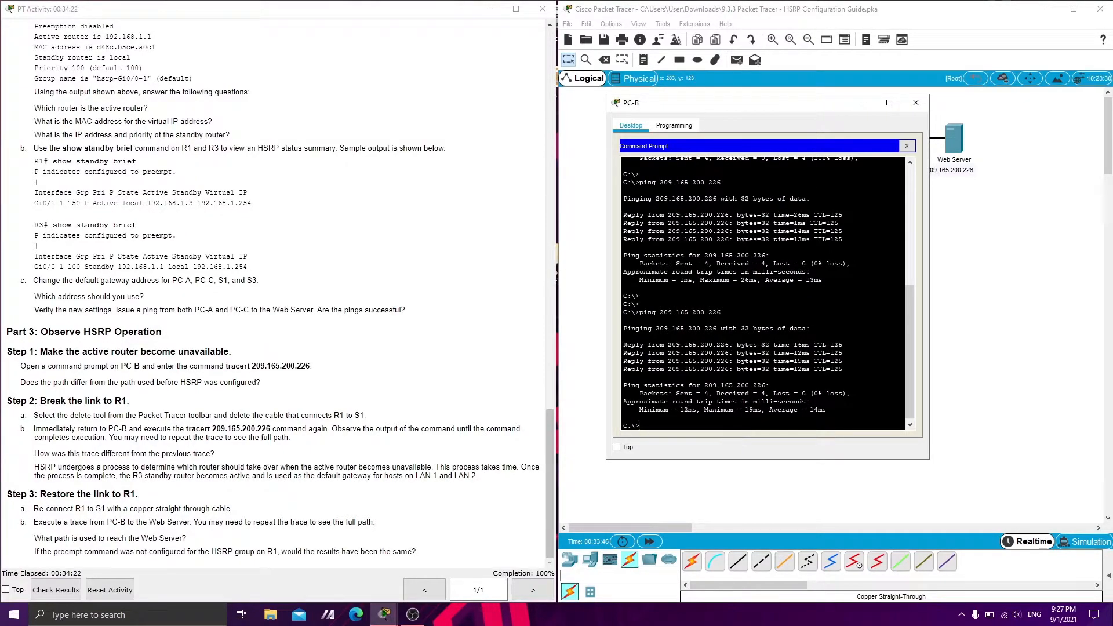
Ping the Web Server at 209.165.200.226 from PC-A's command prompt
click(863, 104)
click(672, 262)
drag(571, 140, 859, 154)
click(945, 203)
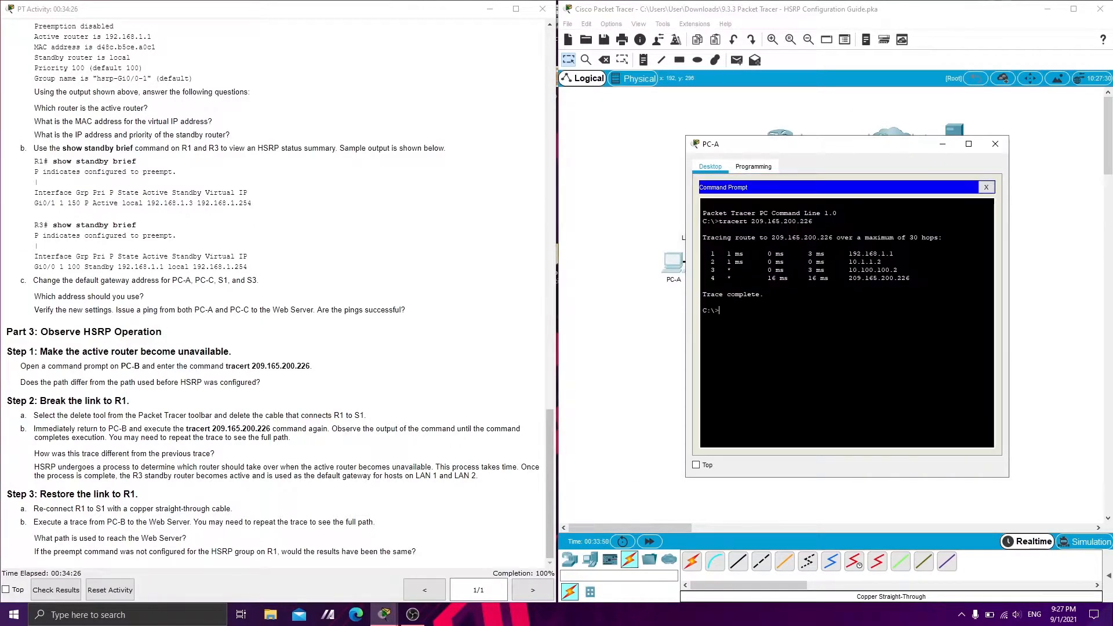
key(Up)
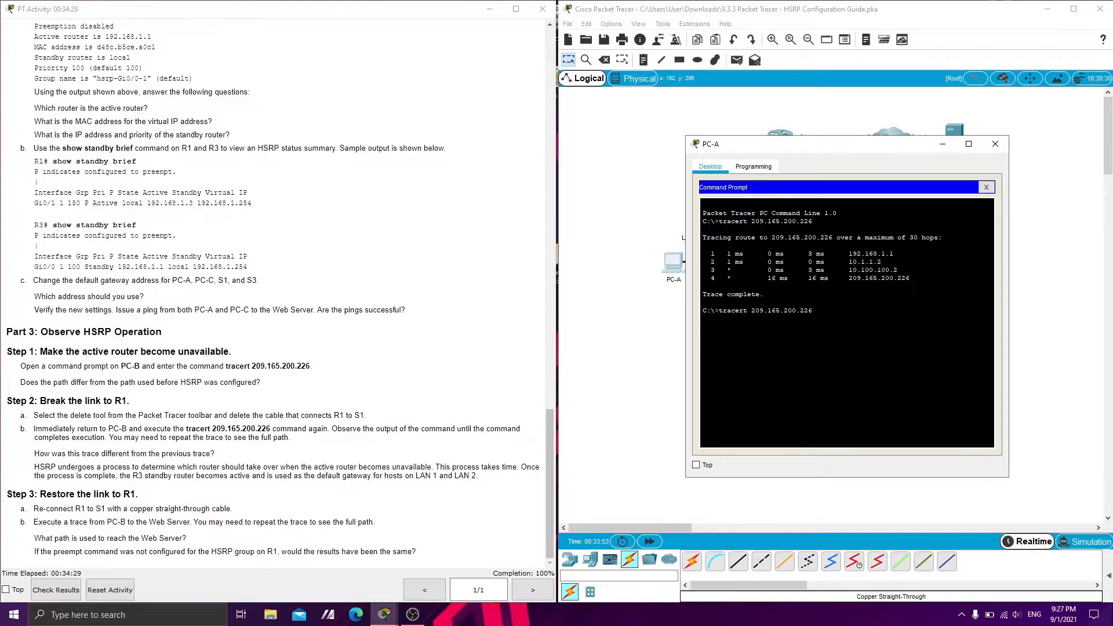
key(Left)
key(Left)
key(Left)
key(BackSpace)
key(BackSpace)
key(BackSpace)
key(BackSpace)
key(BackSpace)
key(BackSpace)
key(BackSpace)
text(ping)
key(Return)
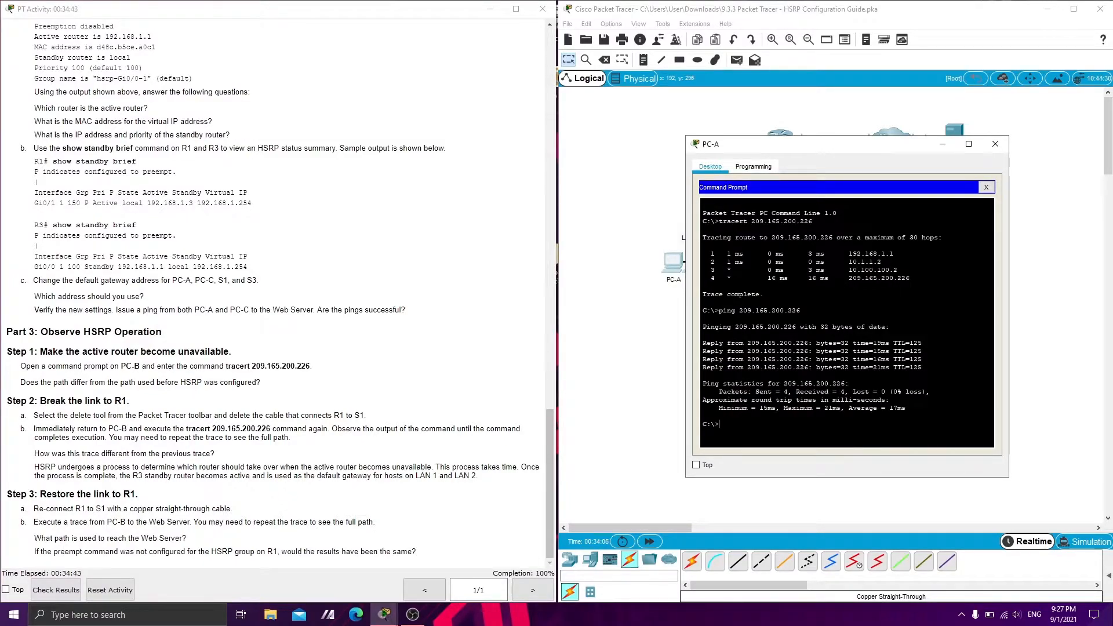
drag(912, 409, 707, 351)
click(706, 351)
click(632, 350)
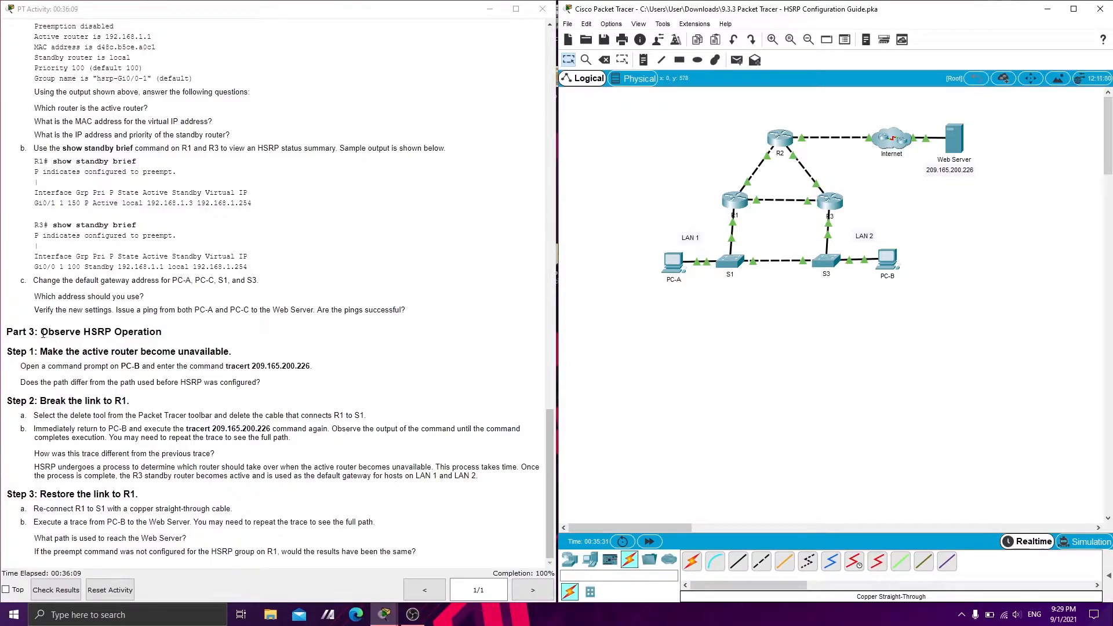
Delete the cable connecting R1 to S1 and return to the selection tool
drag(42, 334, 156, 333)
click(37, 353)
drag(42, 351, 186, 352)
click(108, 369)
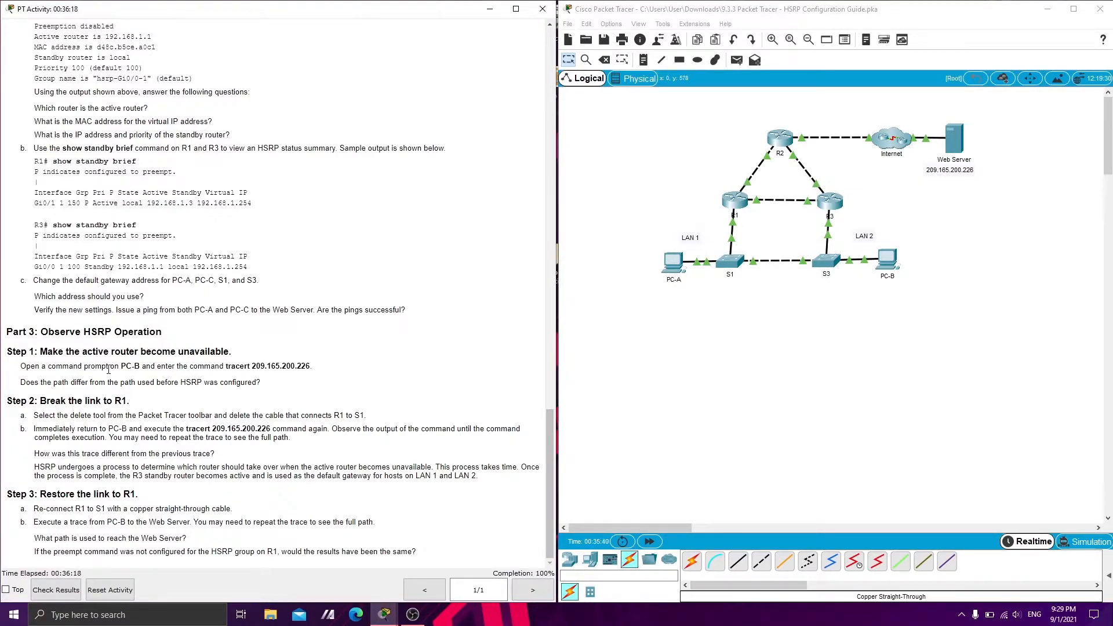
click(744, 338)
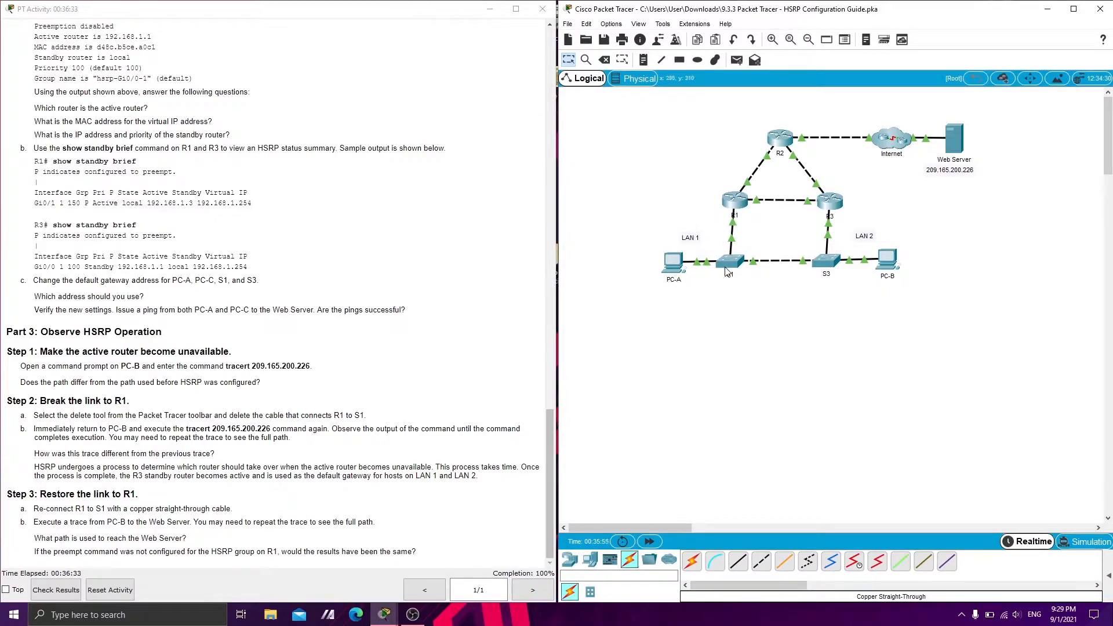
click(604, 59)
click(731, 233)
click(568, 60)
Run tracert 209.165.200.226 twice from PC-B's command prompt with the R1 link removed, and minimize PC-B
click(892, 260)
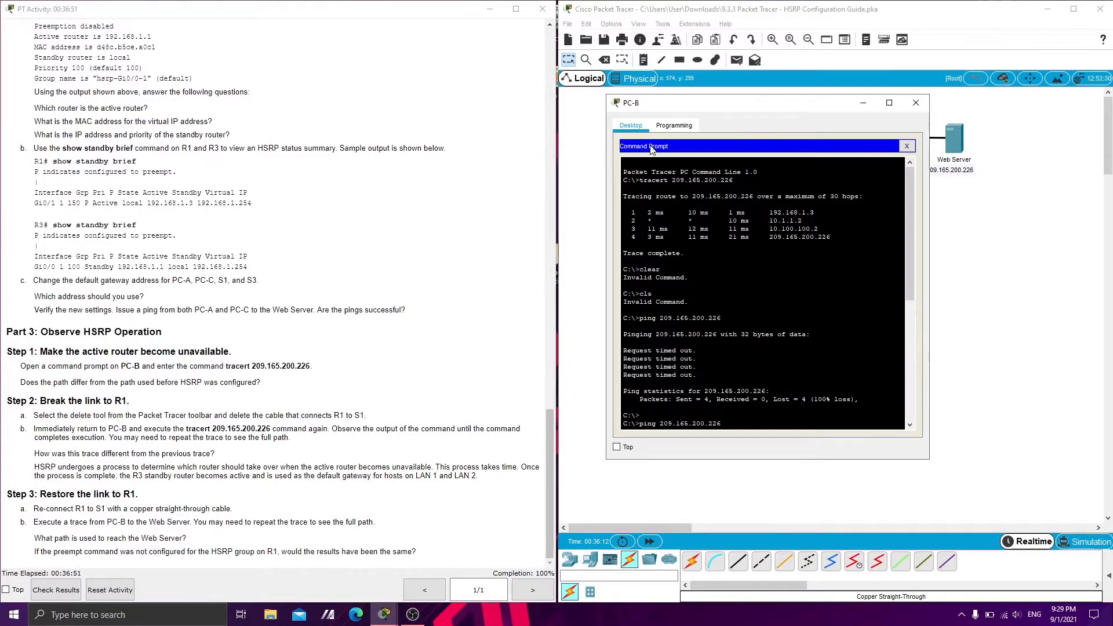
text(tracert 209.165.200.226)
key(Return)
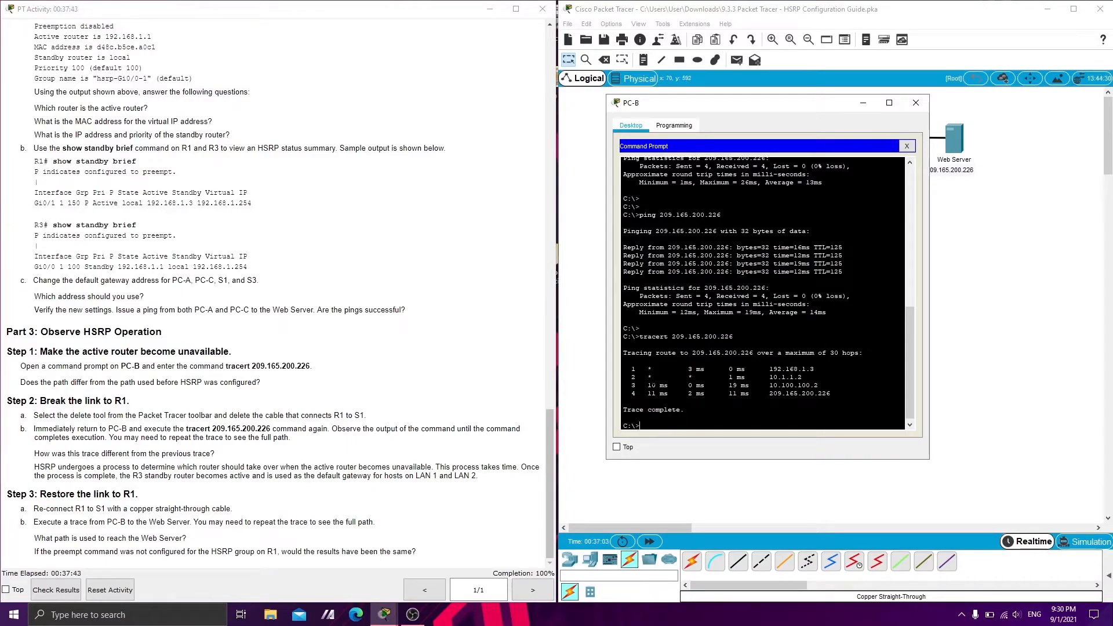
key(Up)
key(Return)
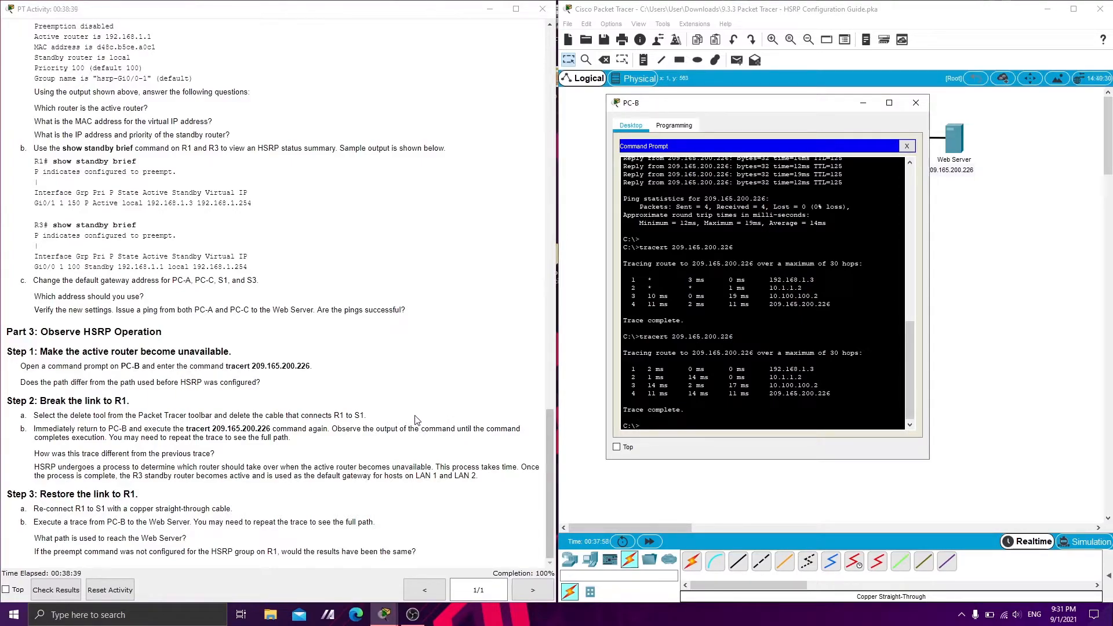
click(866, 105)
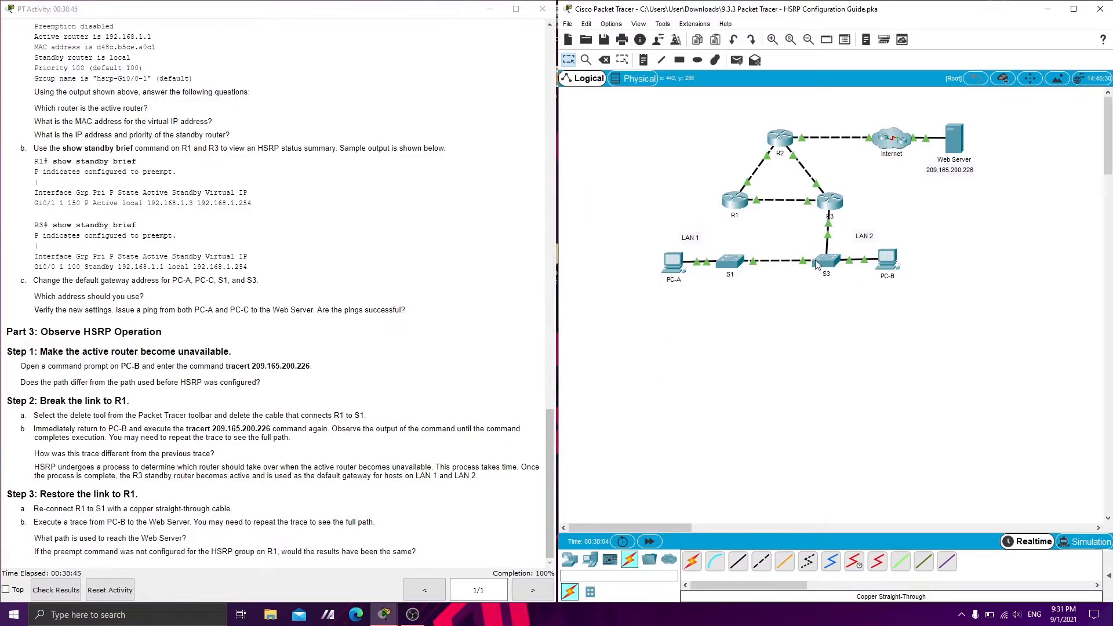
Reconnect S1 GigabitEthernet0/2 to R1 GigabitEthernet0/1 with a copper straight-through cable
mouse_move(810, 262)
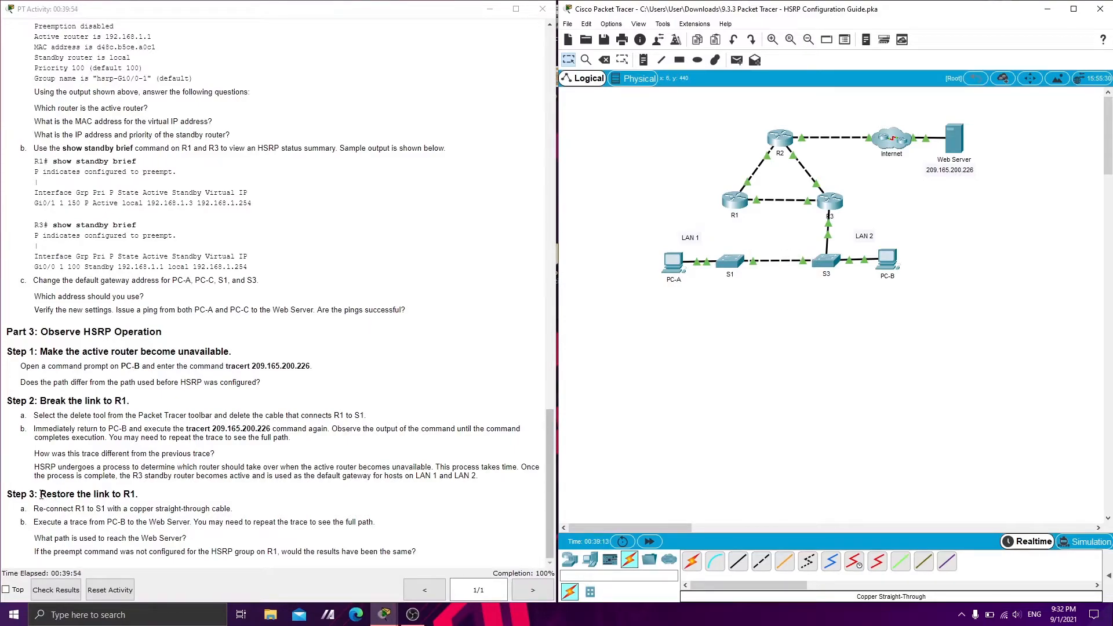
drag(40, 494, 124, 504)
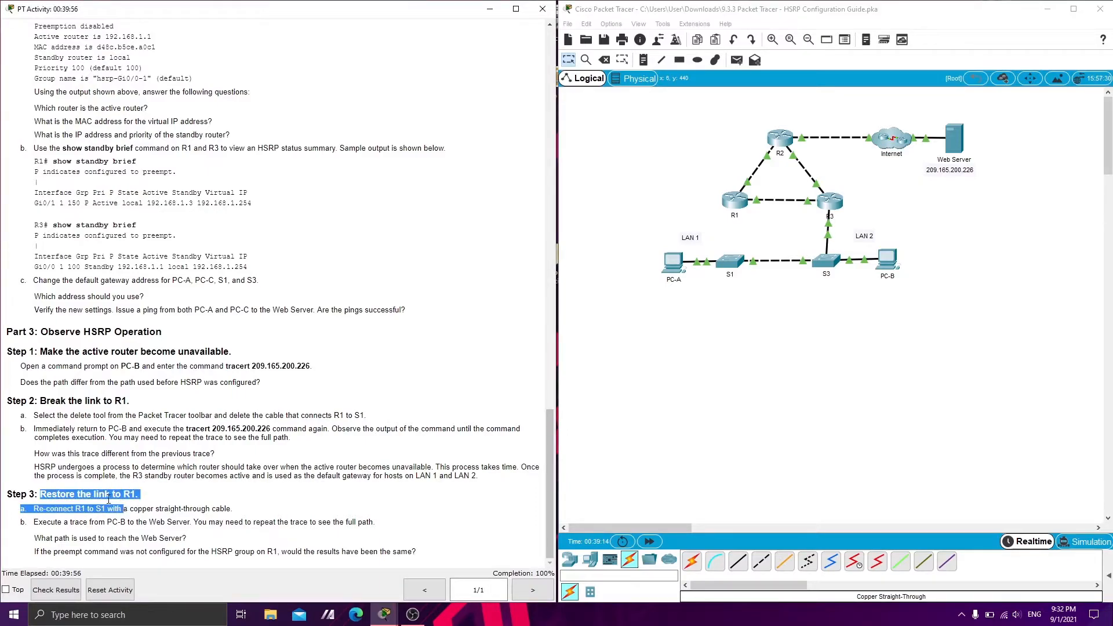
click(36, 508)
drag(36, 508, 223, 517)
click(231, 512)
click(761, 376)
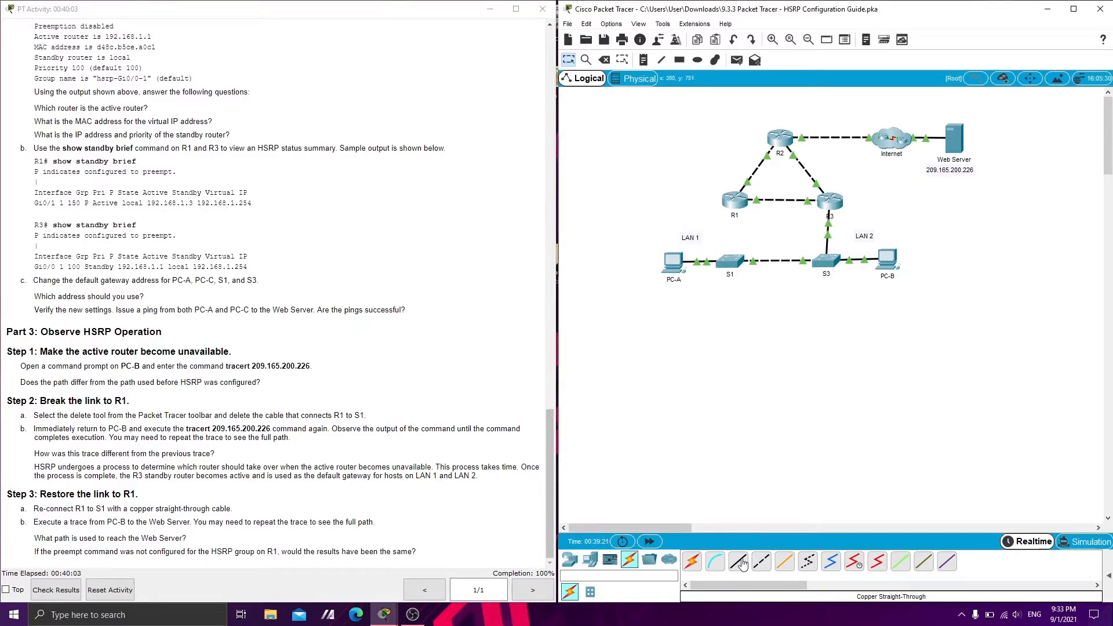
click(742, 564)
click(731, 267)
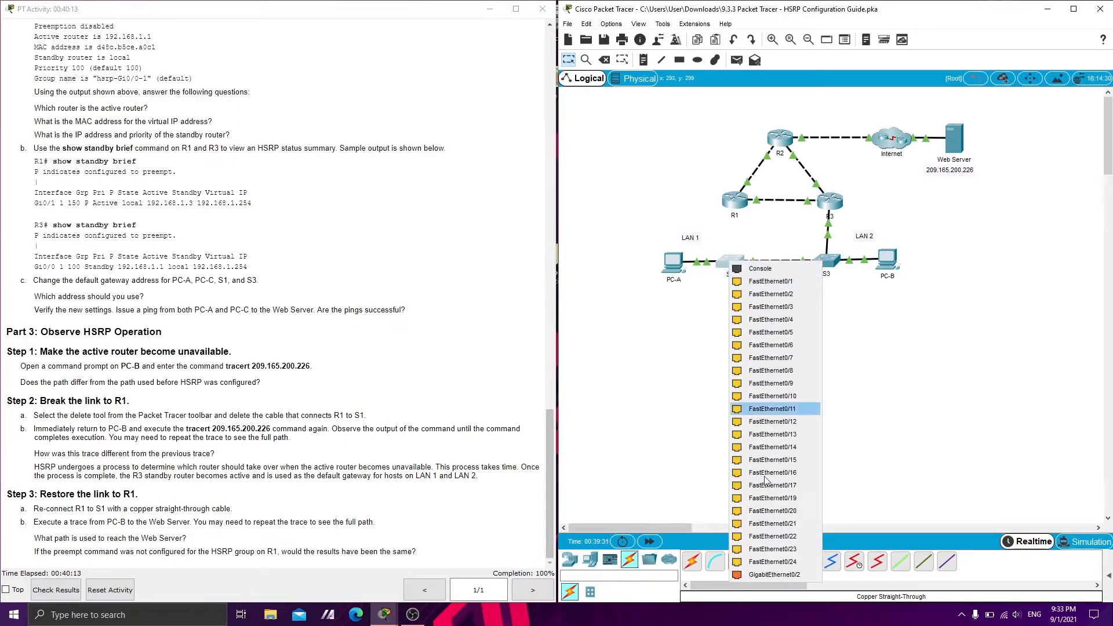
click(771, 578)
click(728, 200)
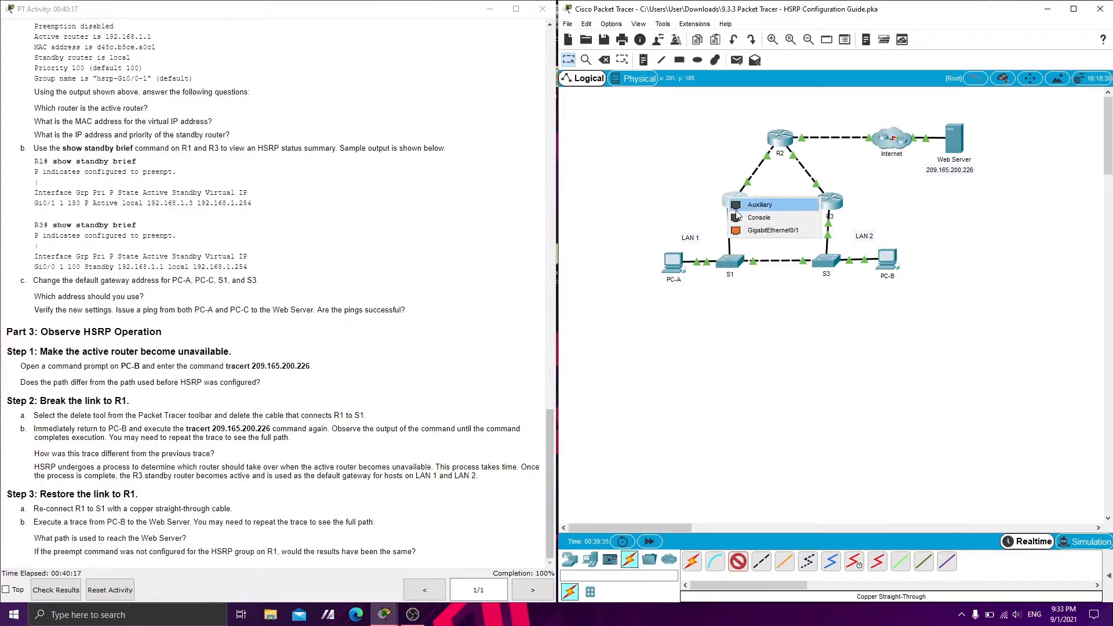
click(754, 231)
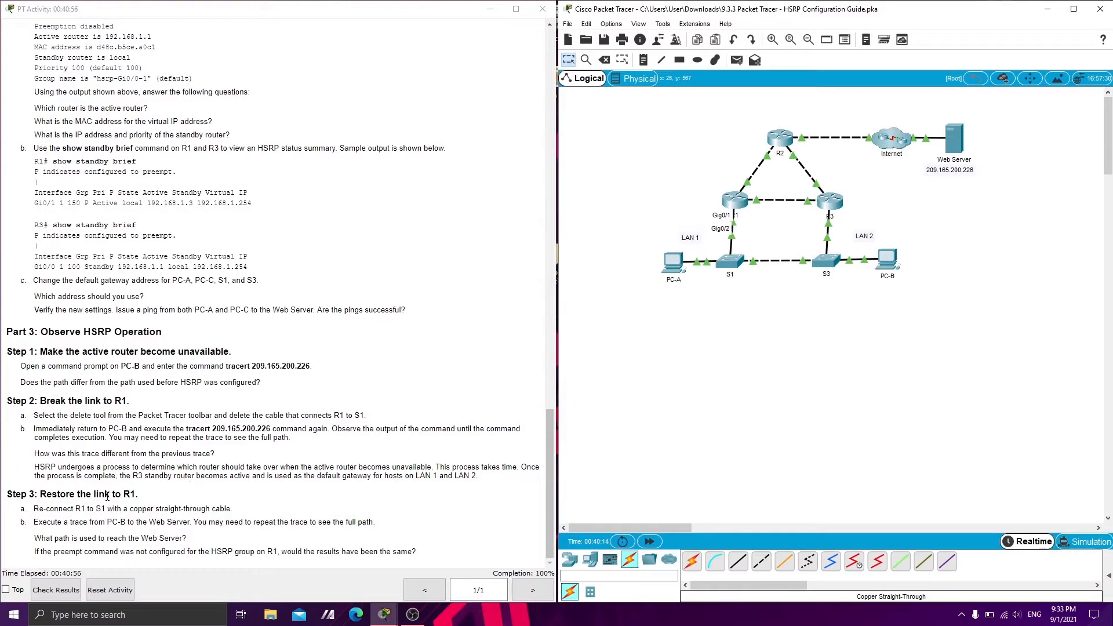
Repeat tracert 209.165.200.226 from PC-B over the restored link and examine the hop addresses
click(63, 531)
click(896, 264)
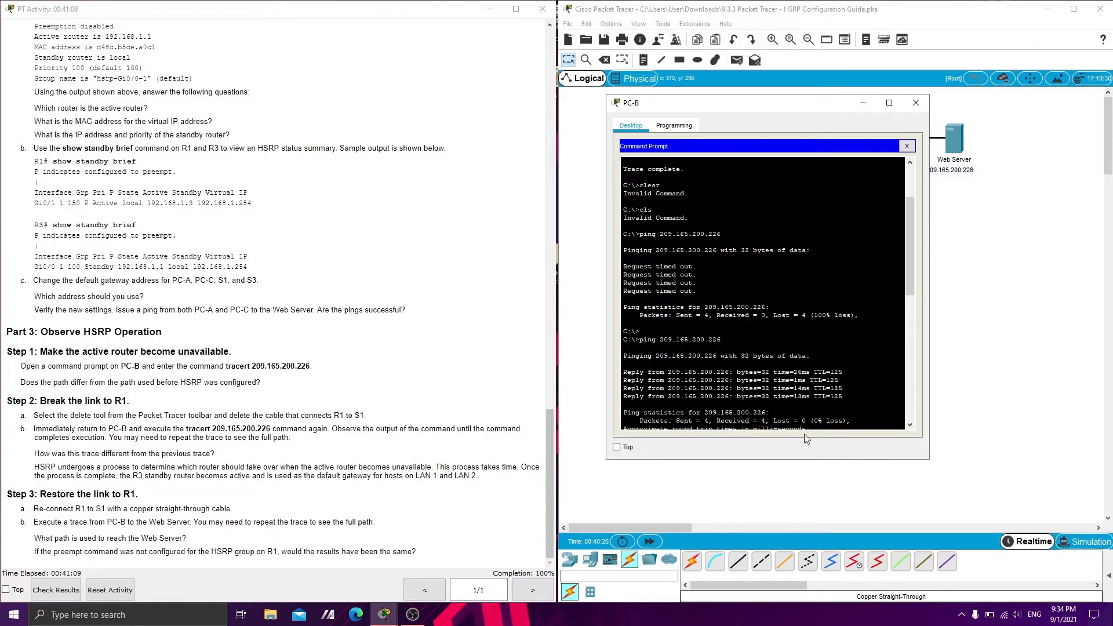
key(Return)
key(Return)
key(Up)
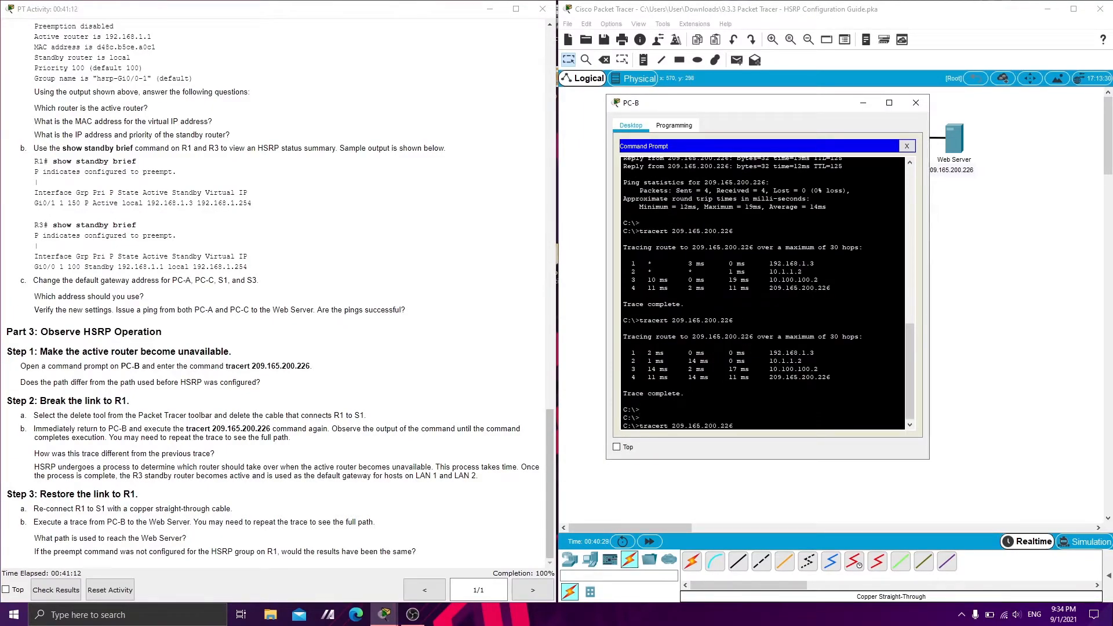
key(Return)
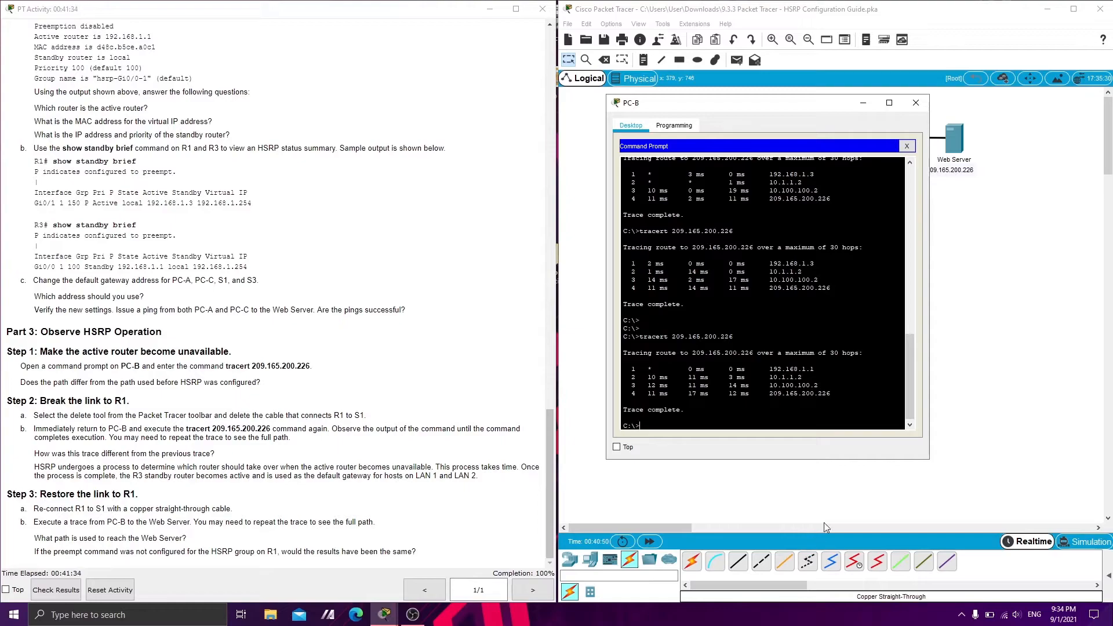
drag(766, 369, 827, 394)
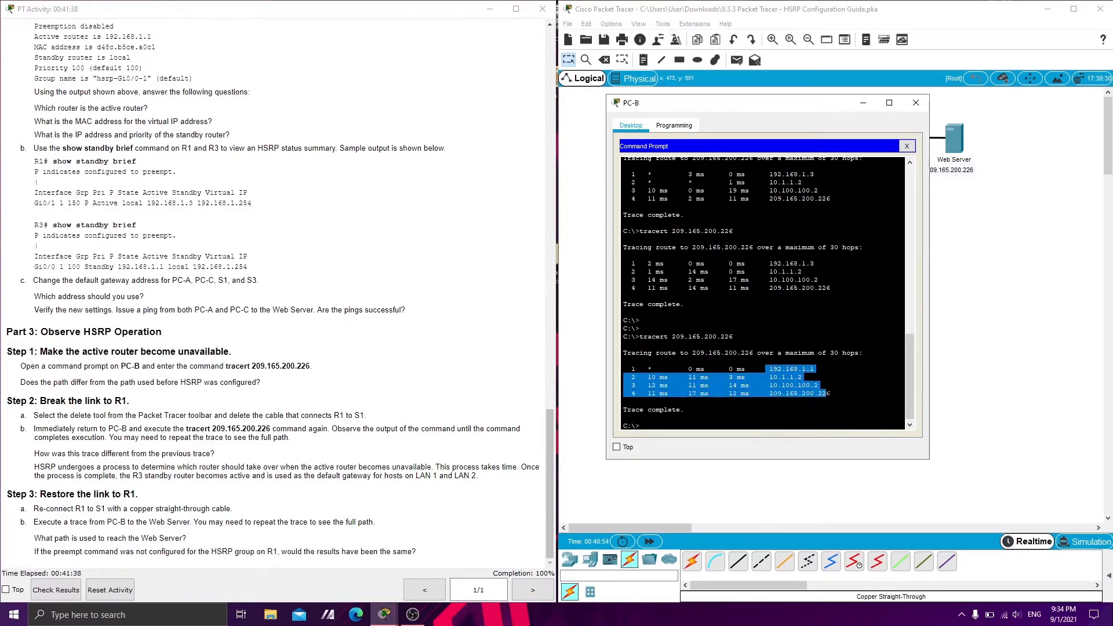
click(827, 393)
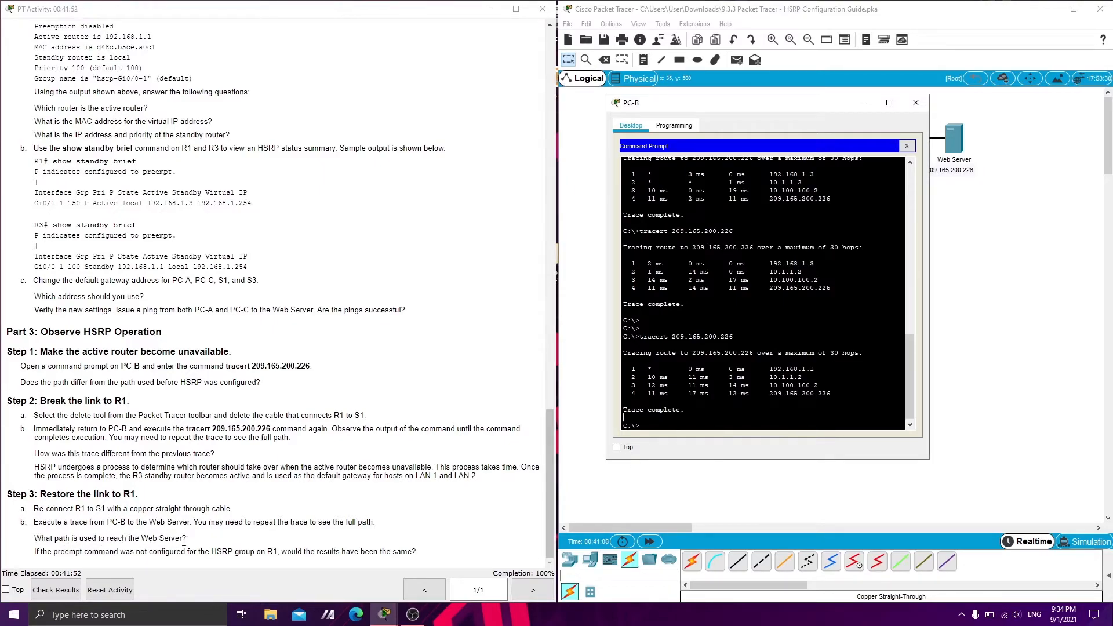
Compare the traced hops with the R1, R2 and I-Net interface addresses in the Addressing Table
scroll(180, 540, up, 20)
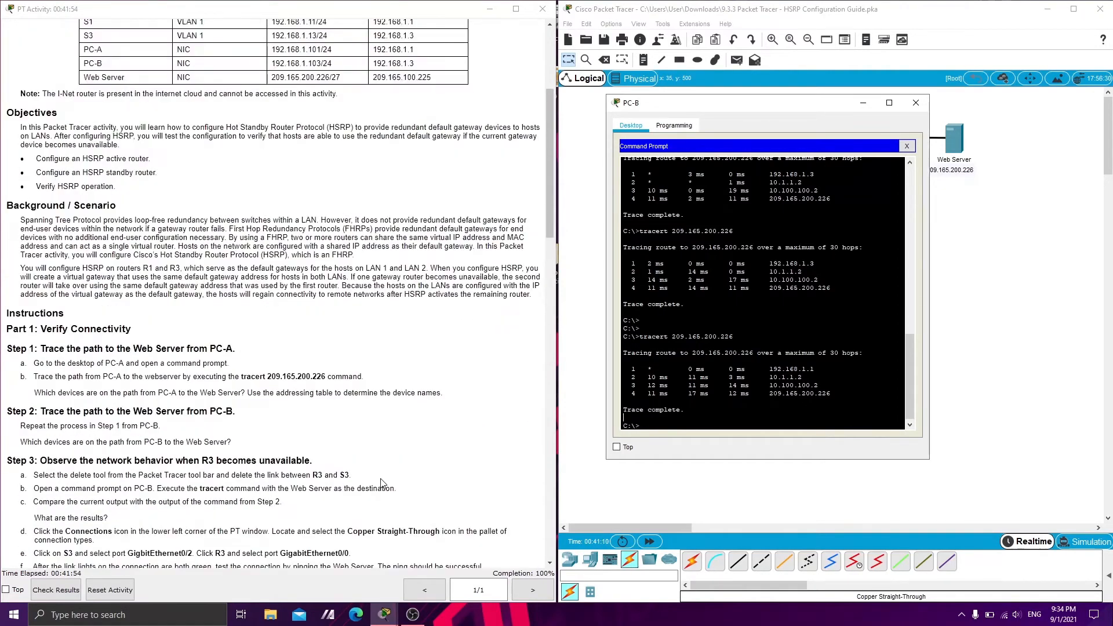
scroll(382, 482, up, 5)
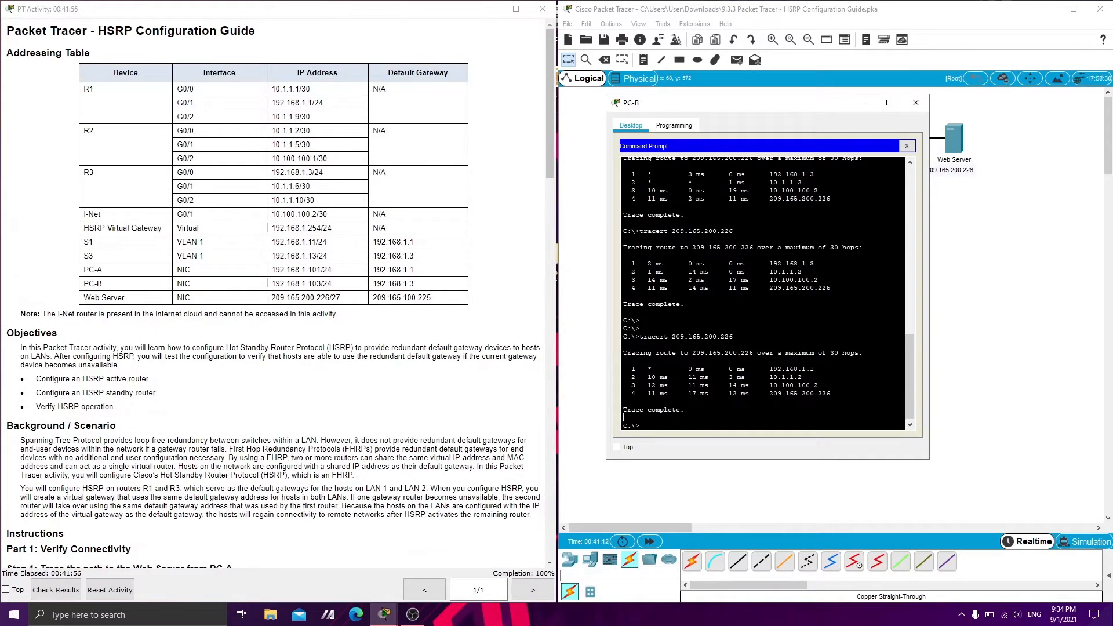
click(277, 105)
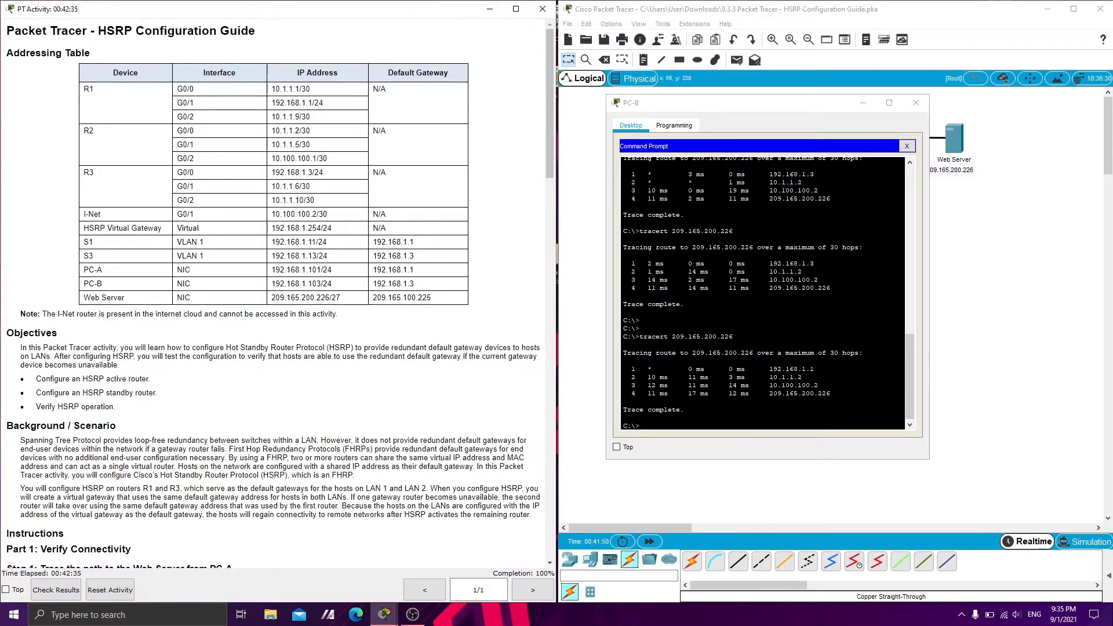
drag(288, 133, 307, 133)
drag(327, 214, 271, 221)
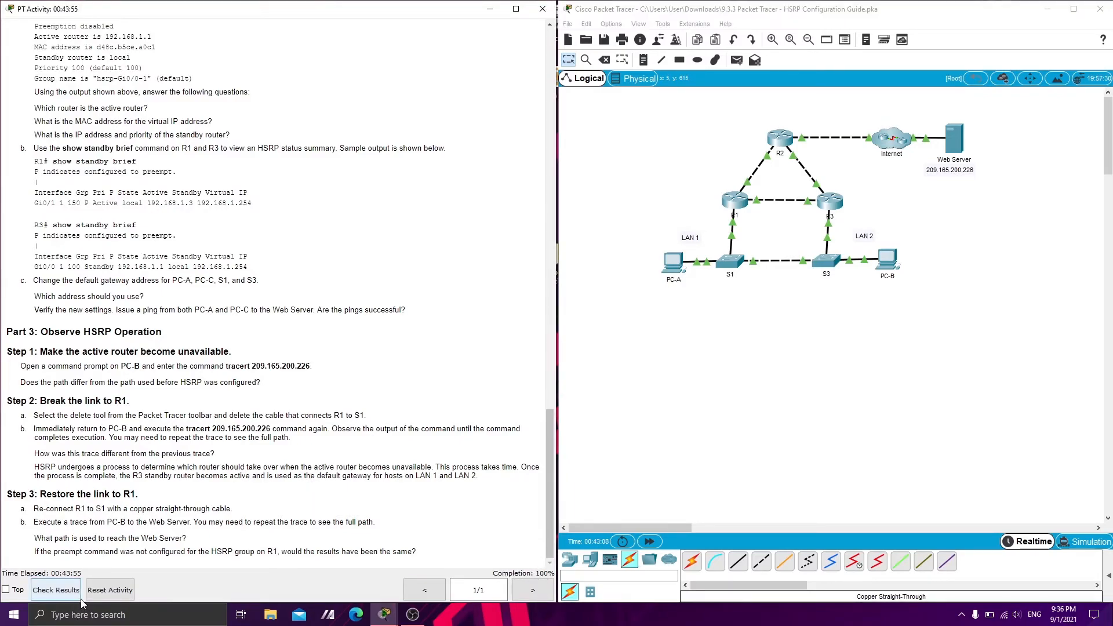
Check the activity results and review the assessment items
click(56, 589)
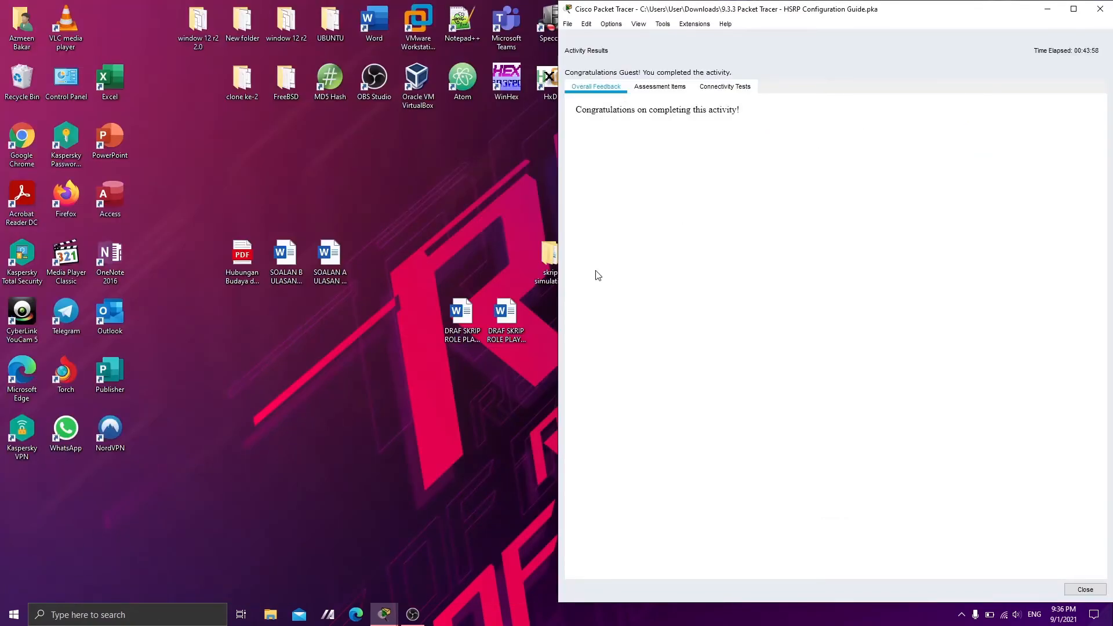
click(660, 86)
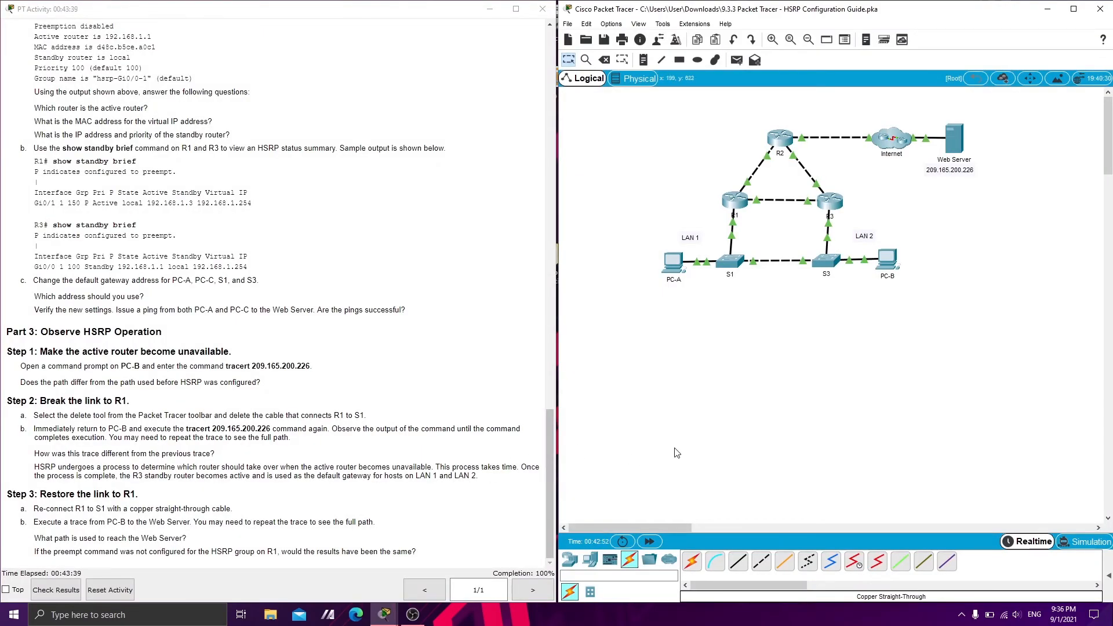
drag(592, 117, 998, 344)
click(412, 614)
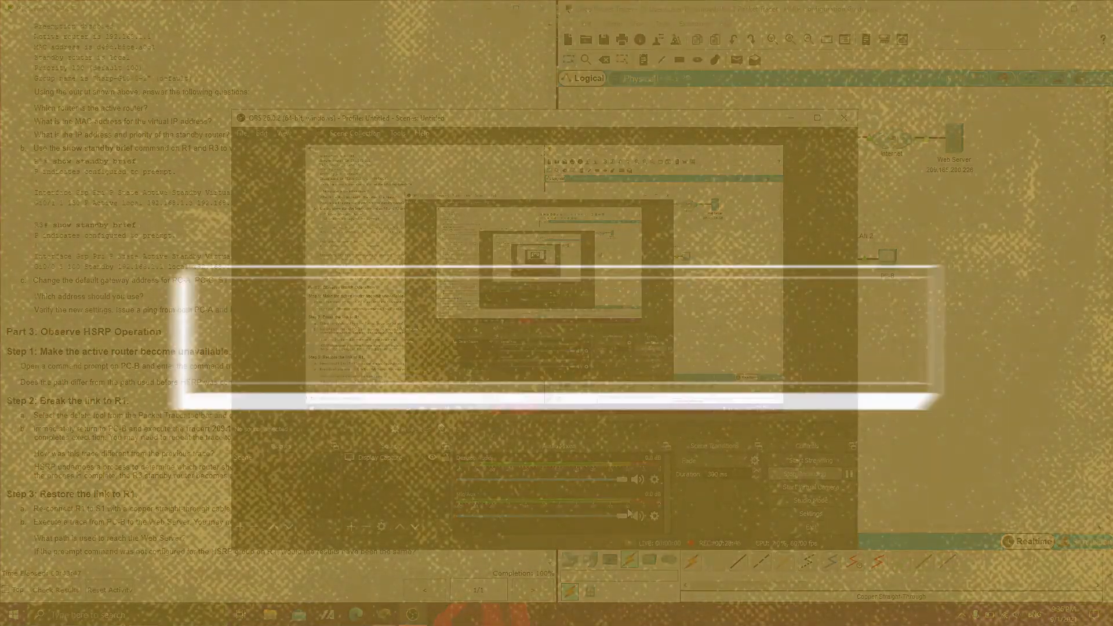